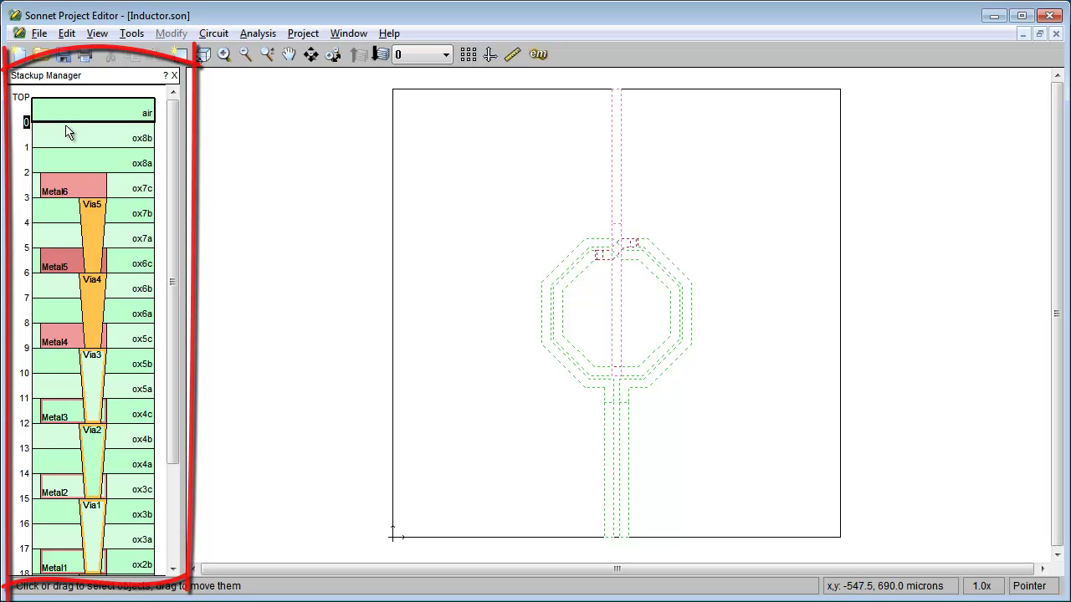
Step through the Metal6, Metal5 and Metal4 levels to see which polygons each holds.
left_click(66, 189)
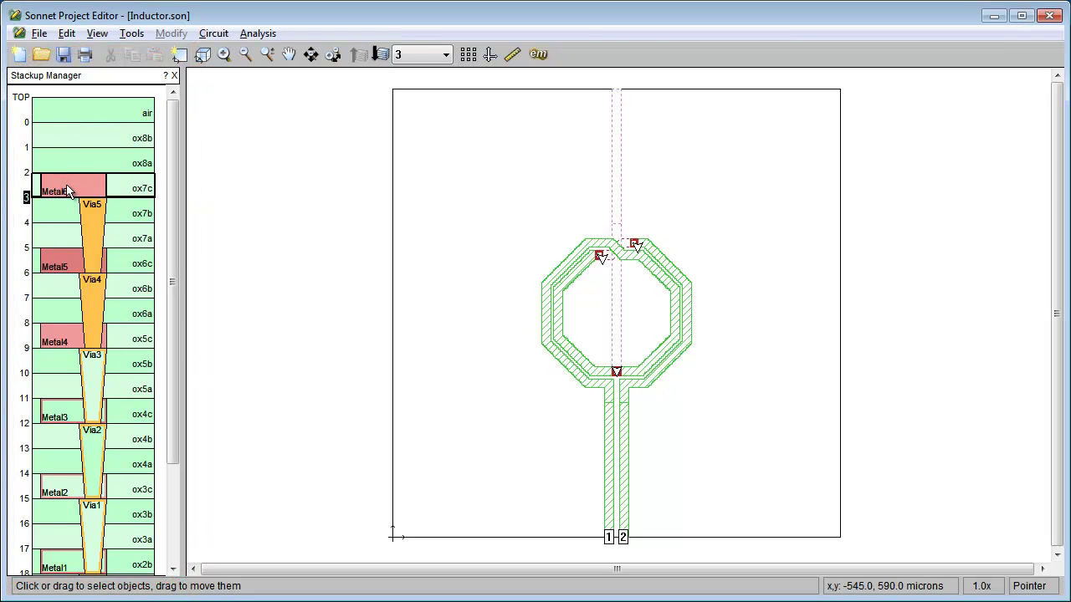
left_click(71, 267)
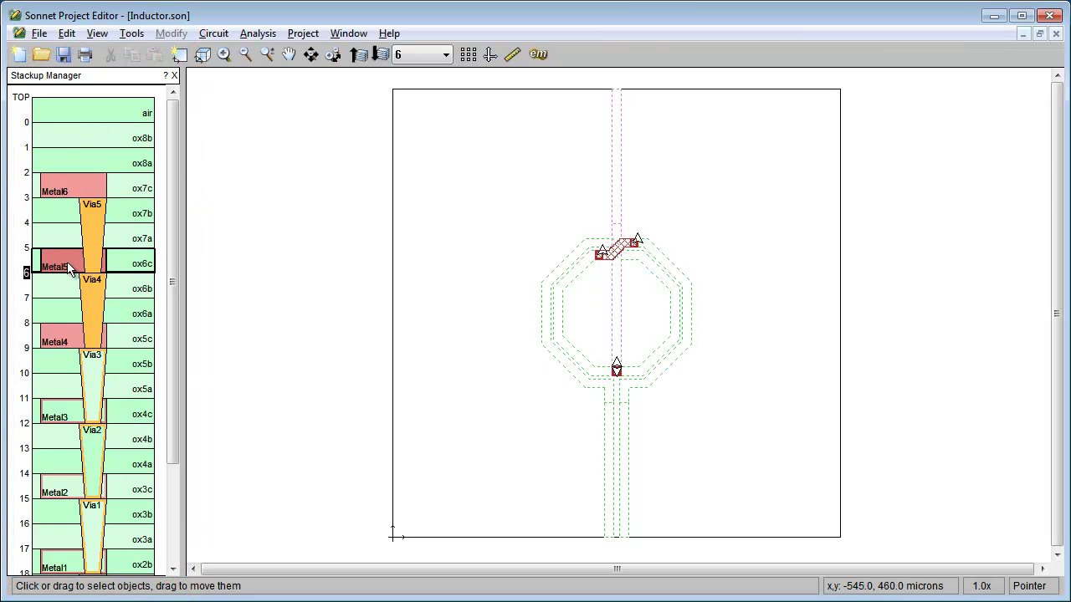
left_click(62, 343)
left_click(74, 188)
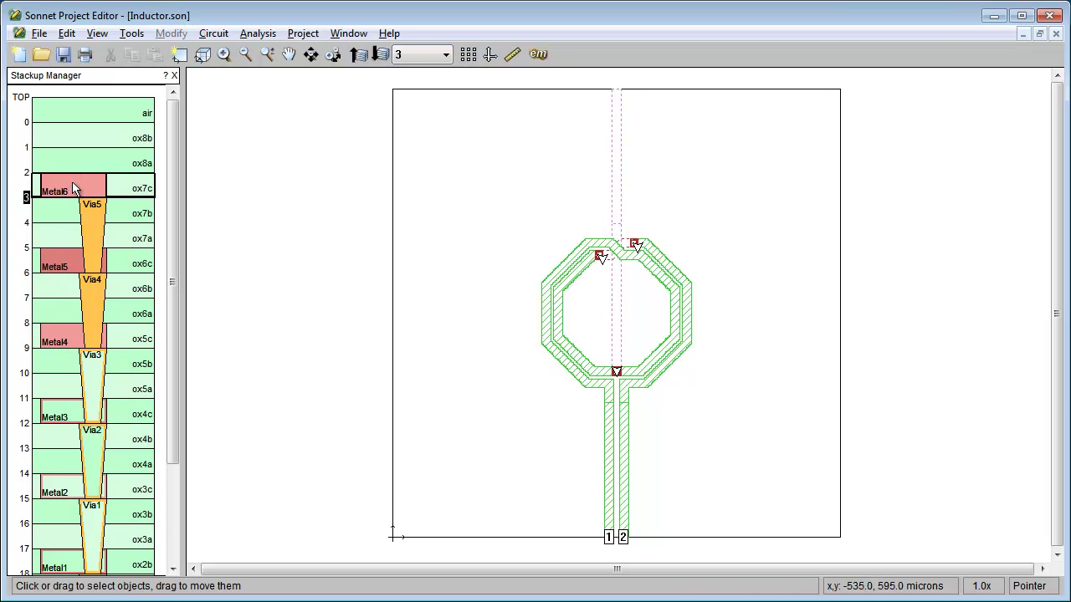
Select the right and left inductor polygons together to view their info.
left_click(562, 269)
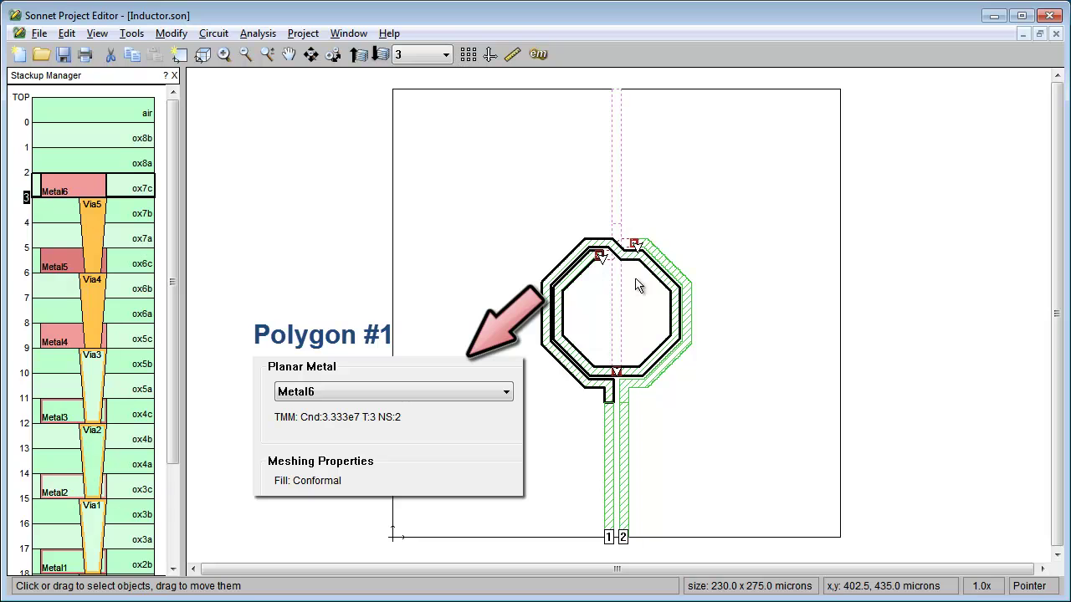
left_click(684, 290)
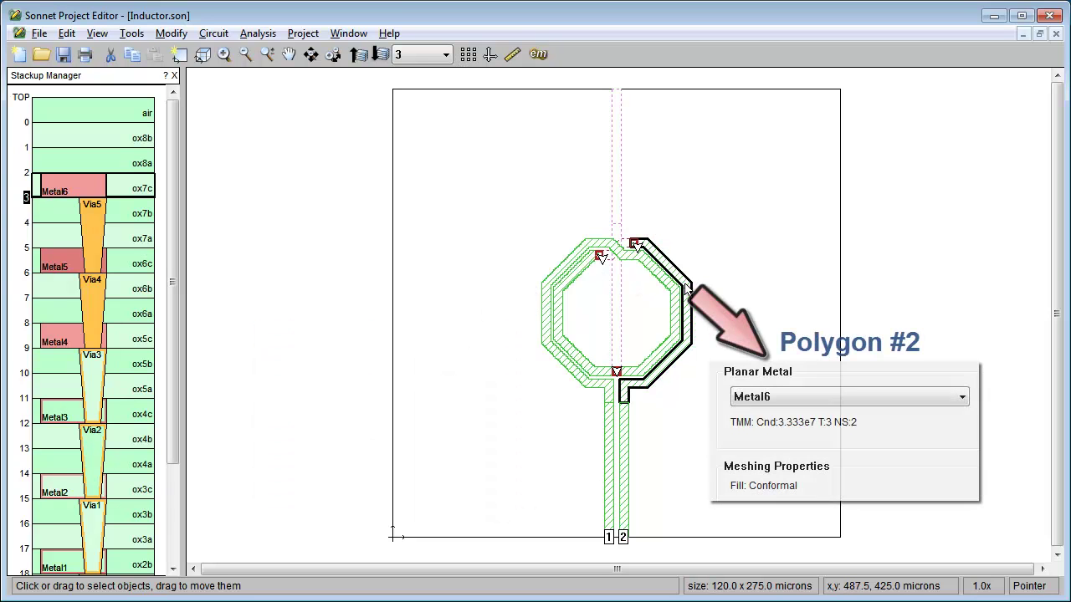
left_click(678, 295, "shift")
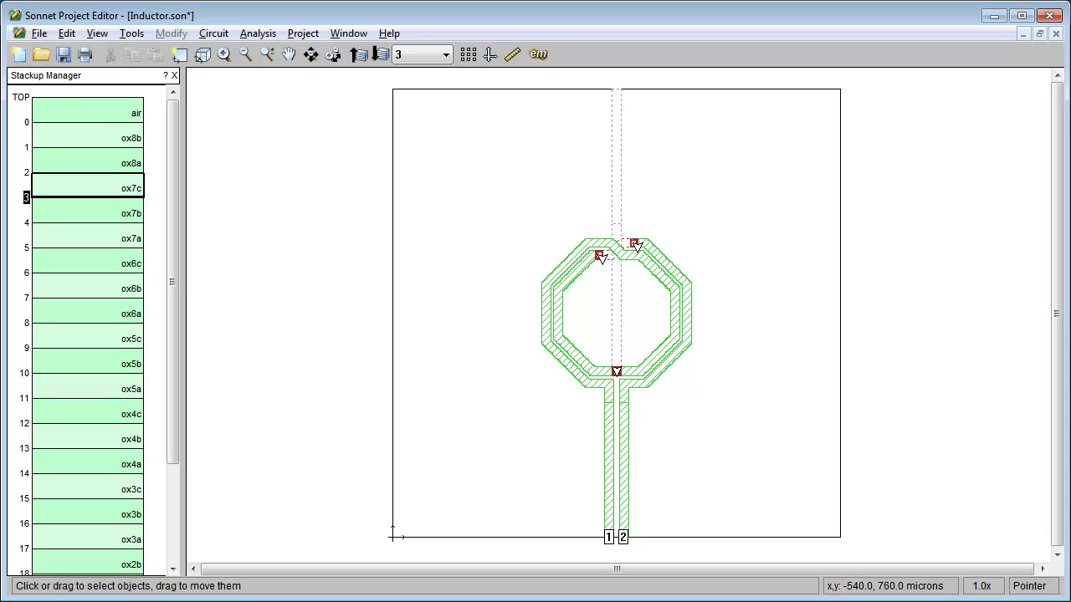
Auto Create Tech Layers from the stackup's context menu to rebuild Metal and Via layers.
right_click(70, 90)
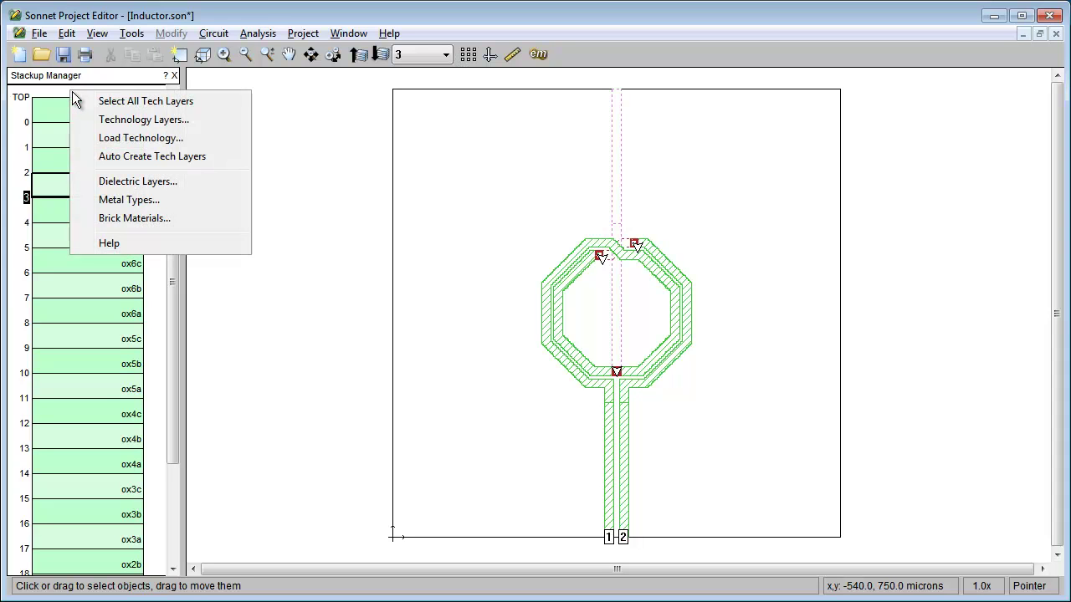
left_click(117, 161)
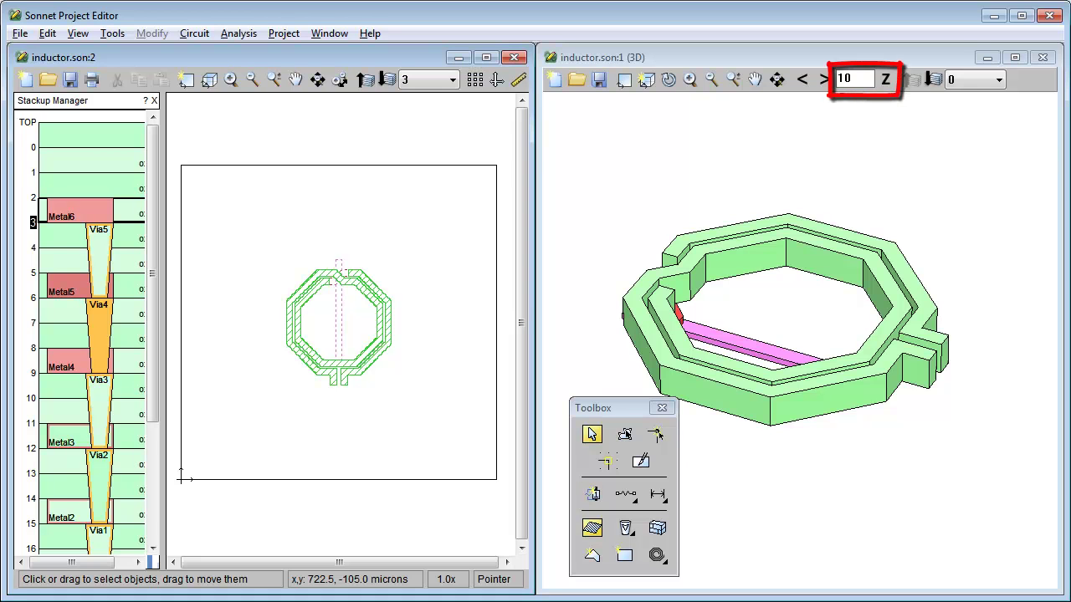
Draw two parallel rectangle feed lines from the lead stubs to the box's bottom edge.
left_click_drag(321, 380, 375, 513)
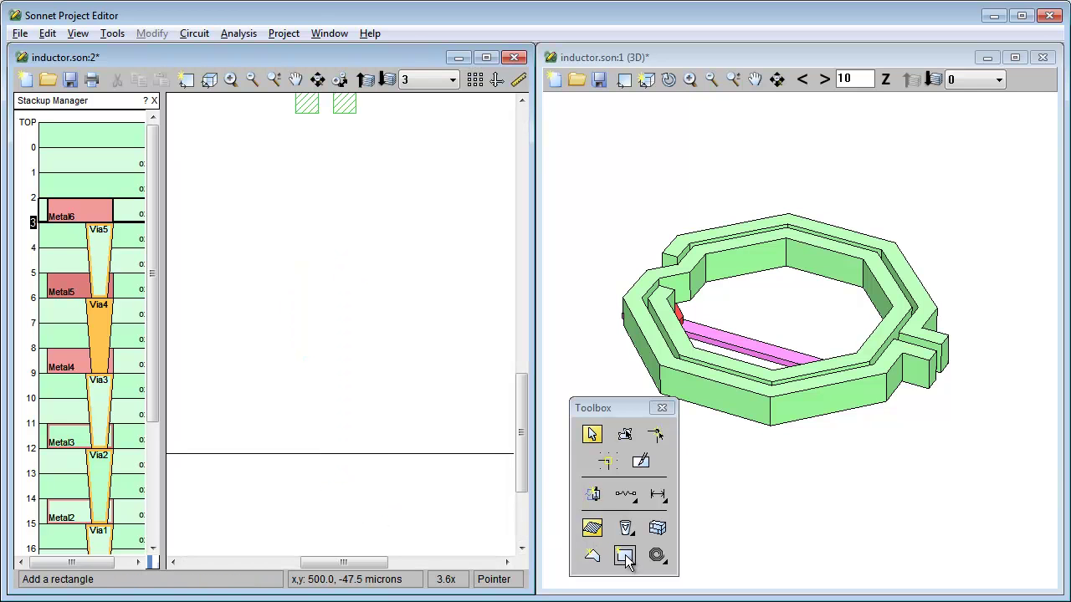
left_click(625, 555)
mouse_move(295, 113)
left_mouse_down()
mouse_move(318, 191)
mouse_move(334, 426)
mouse_move(333, 455)
mouse_move(320, 454)
left_mouse_up()
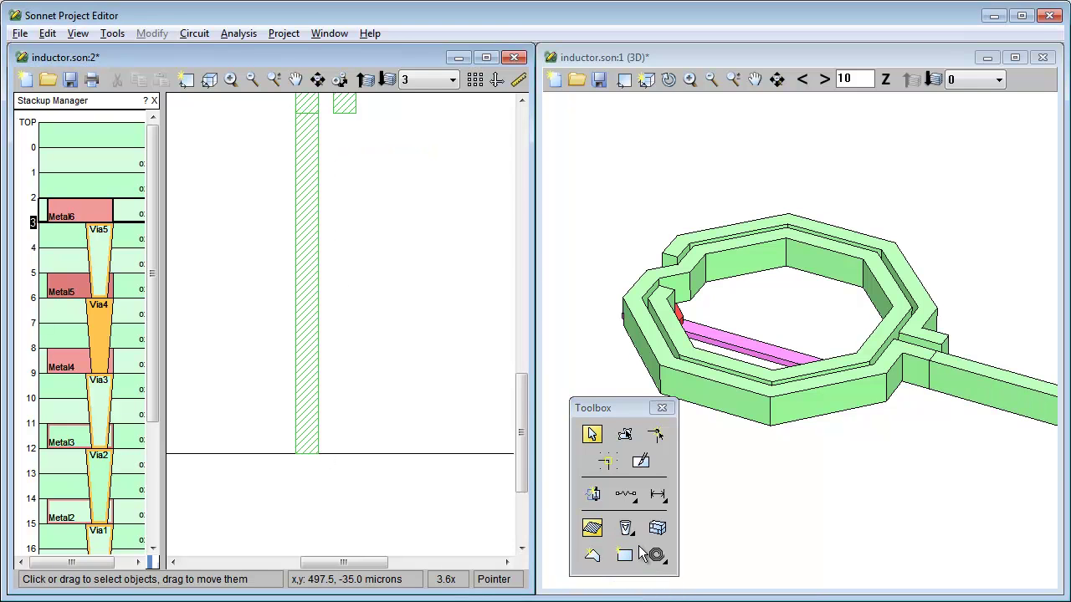
left_click(625, 554)
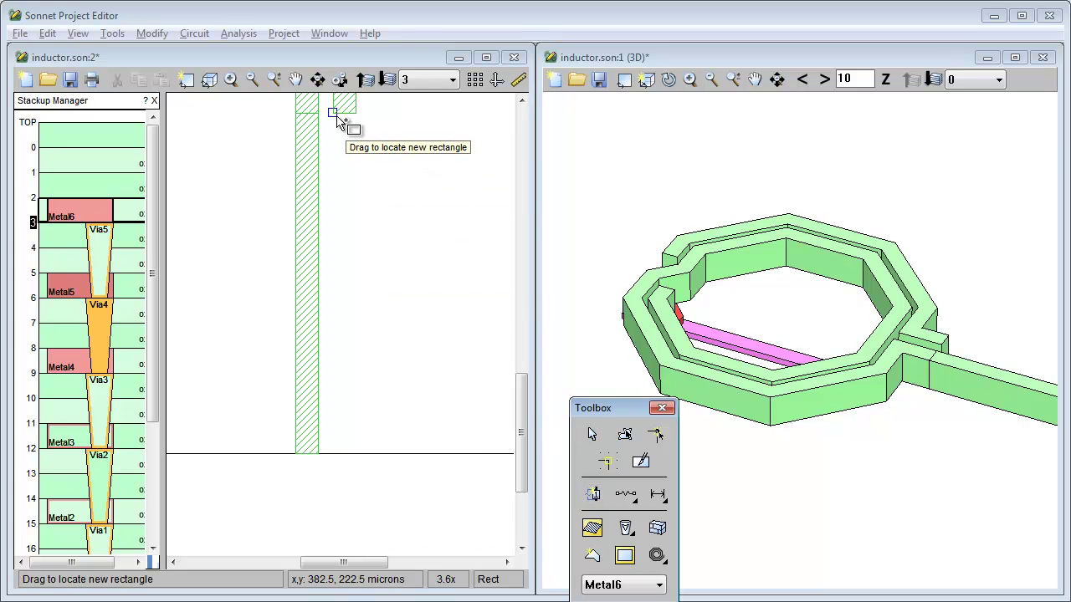
mouse_move(332, 112)
left_mouse_down()
mouse_move(356, 163)
mouse_move(357, 456)
left_mouse_up()
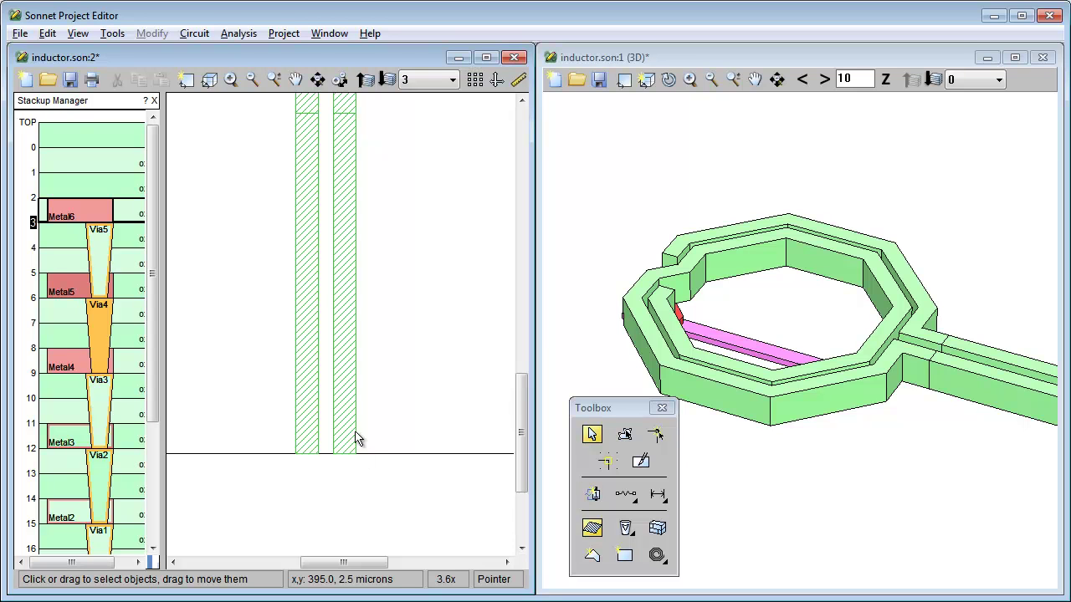
left_click(317, 80)
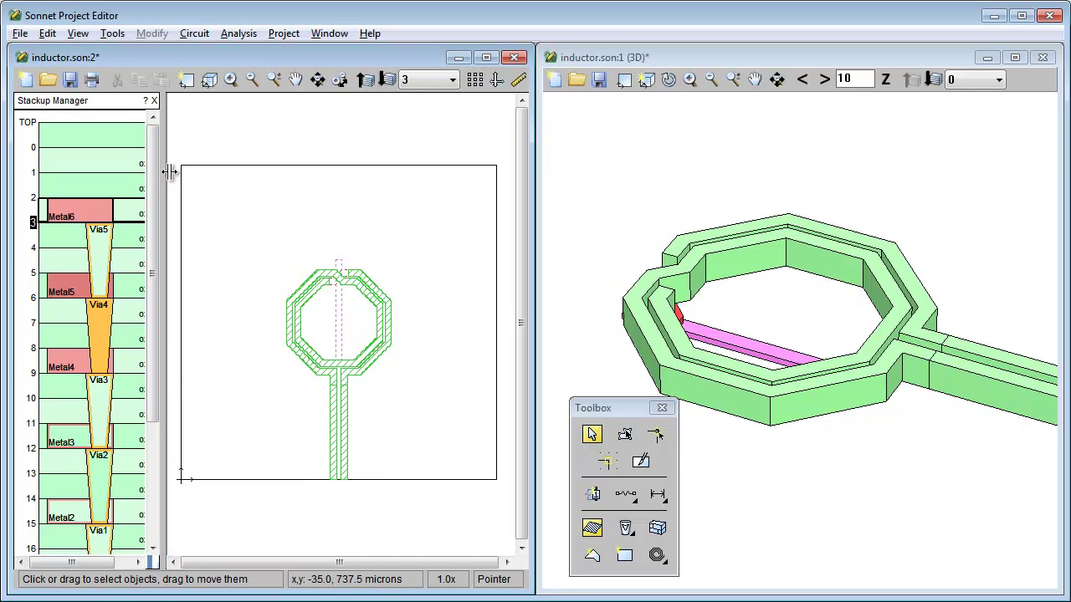
Drag the Stackup Manager splitter right until all layer names are readable.
left_click_drag(174, 172, 184, 173)
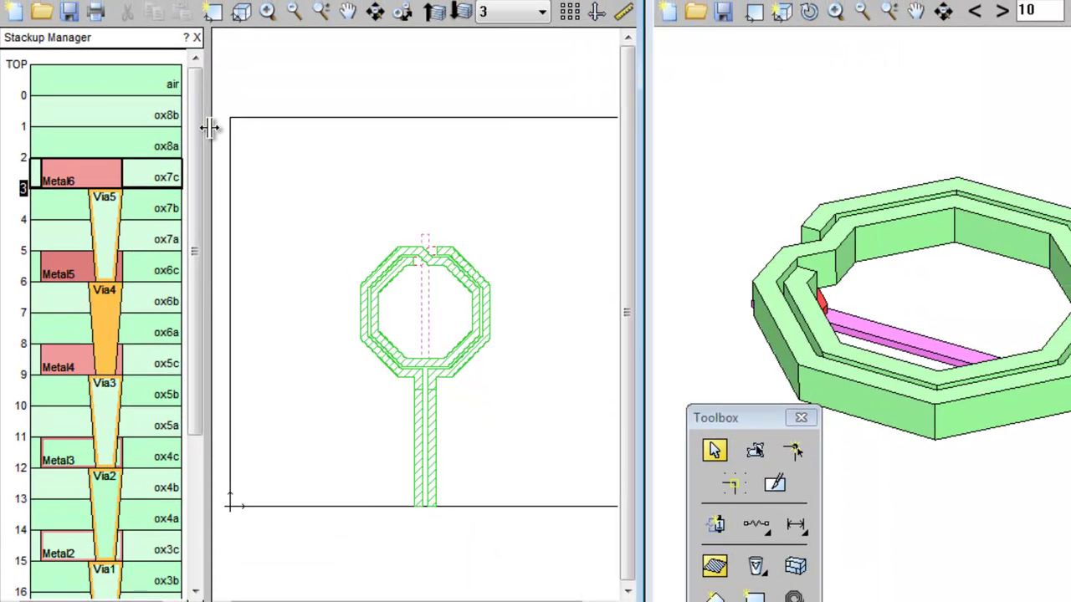
In Metal6's technology layer properties, choose Metal6_thin as the planar metal.
double_click(86, 173)
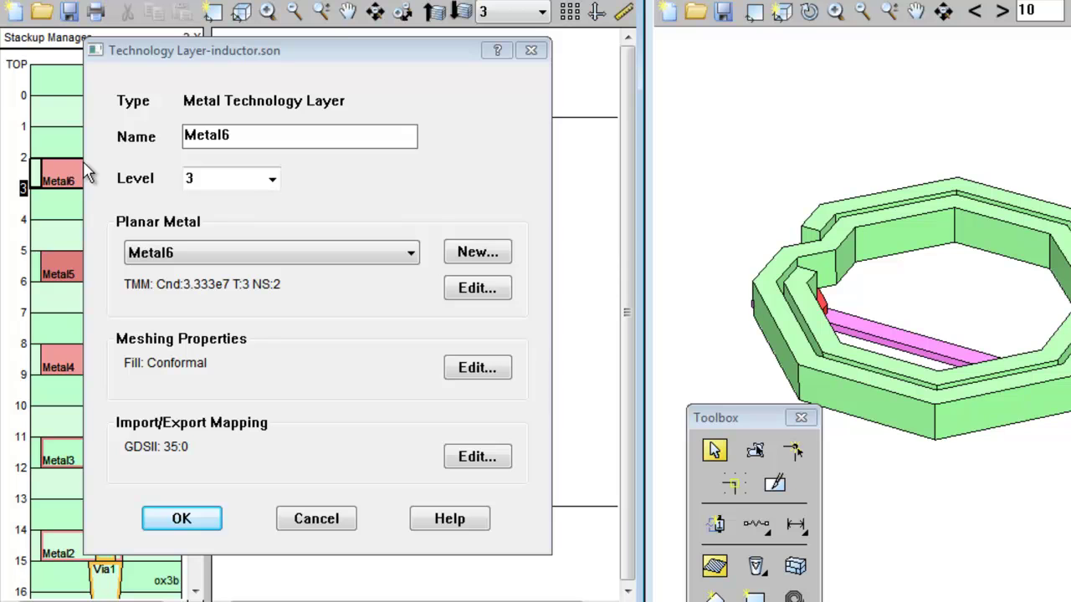
left_click(400, 258)
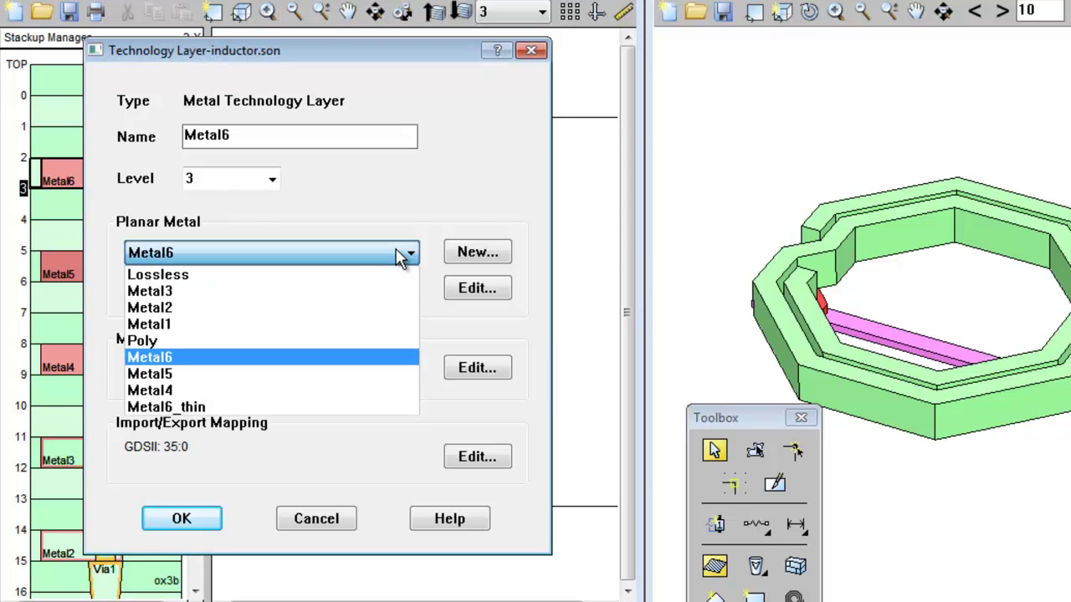
left_click(286, 407)
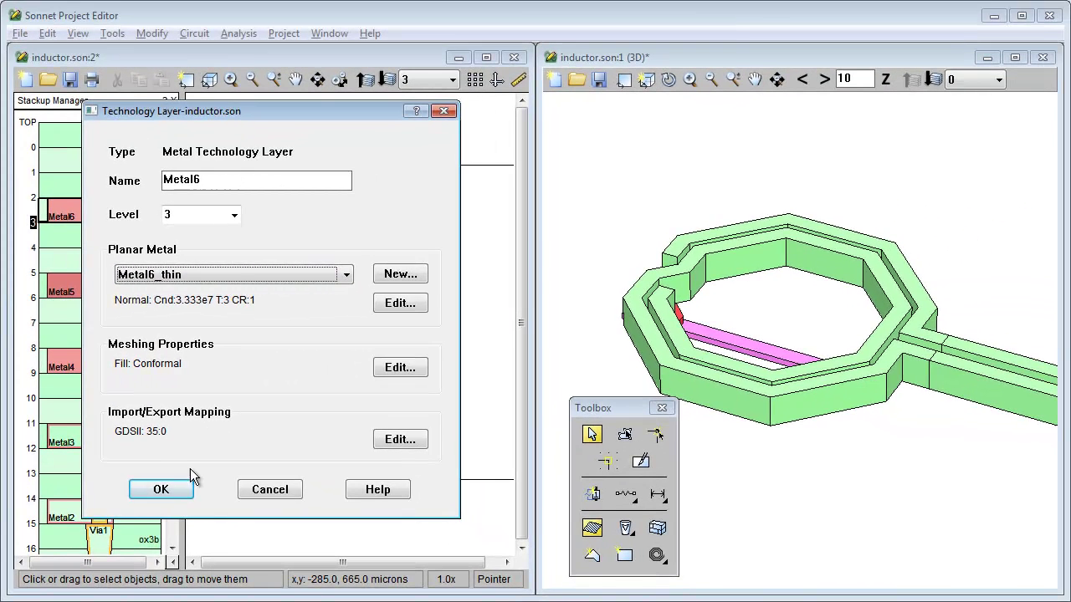
Confirm the Technology Layer dialog so Metal6 redraws with Metal6_thin.
left_click(182, 487)
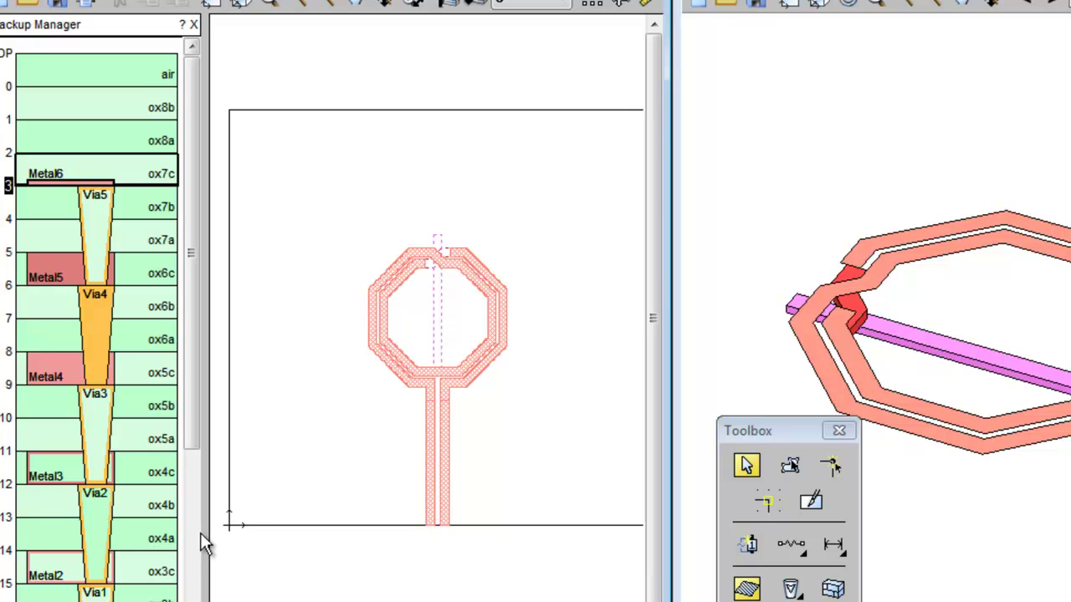
Create a new planar metal for Metal6 named Metal6_1um using the Thick Metal Model.
double_click(50, 191)
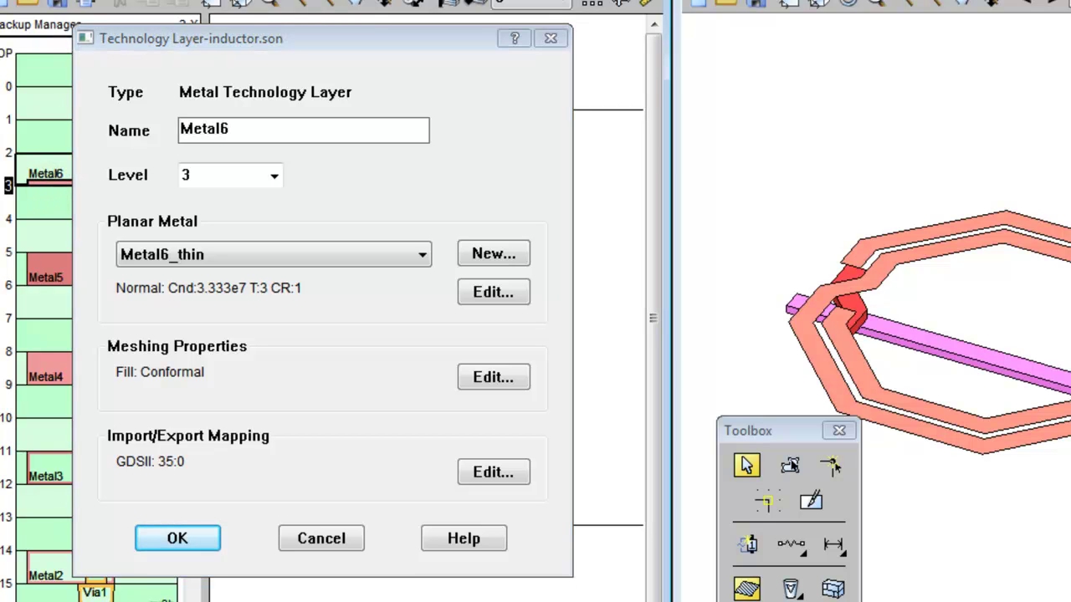
left_click(492, 256)
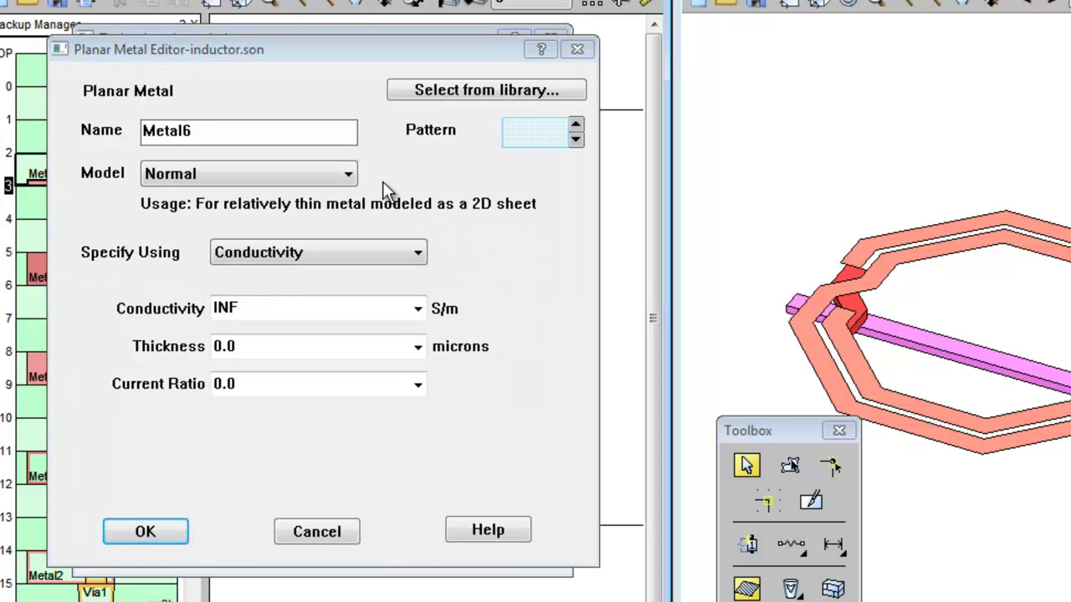
left_click(247, 131)
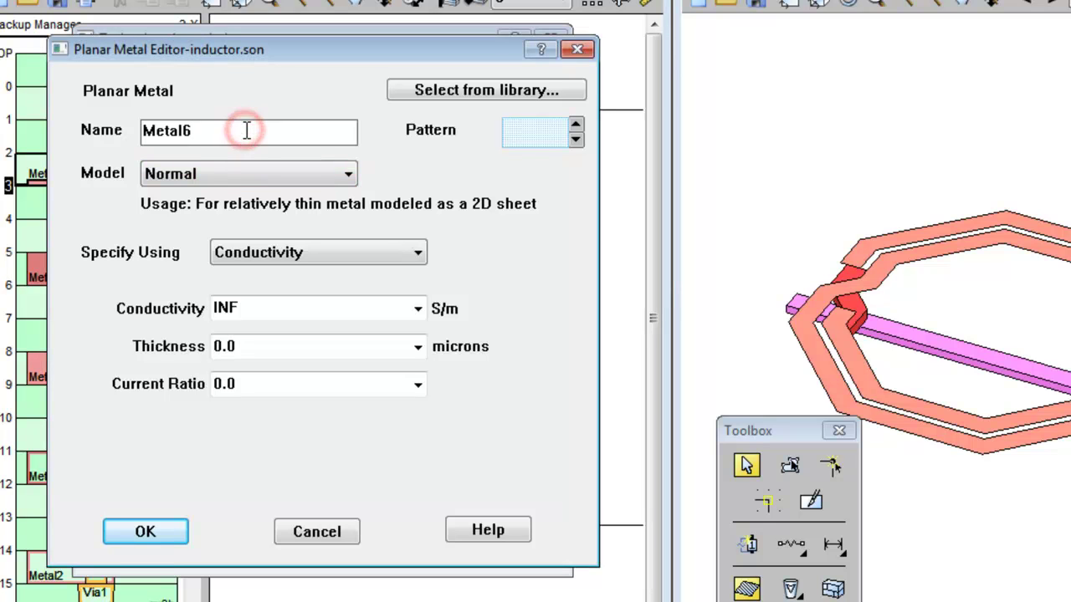
type("_1um")
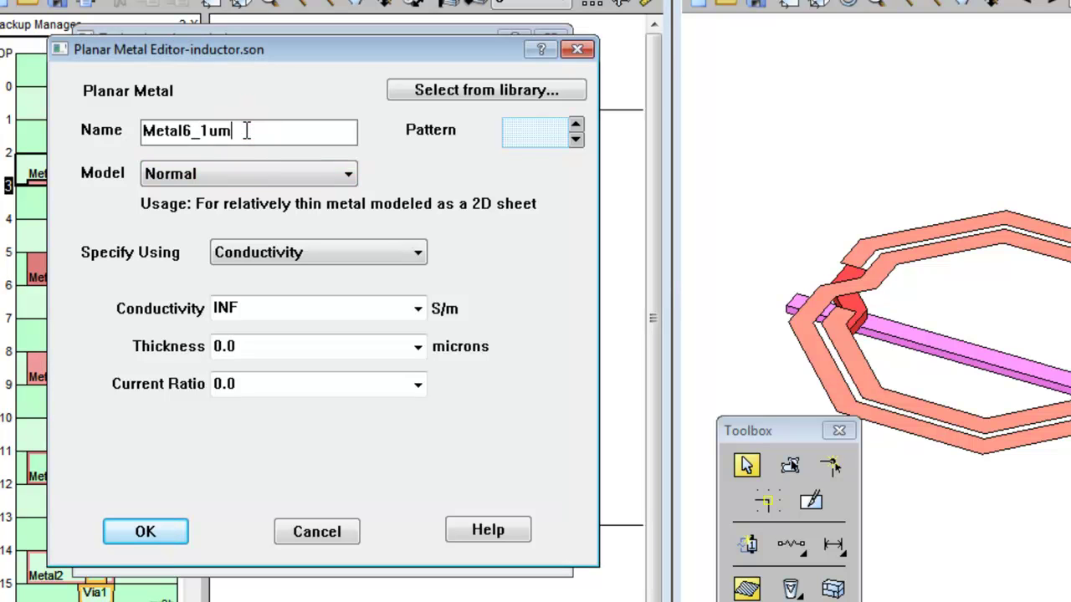
left_click(336, 175)
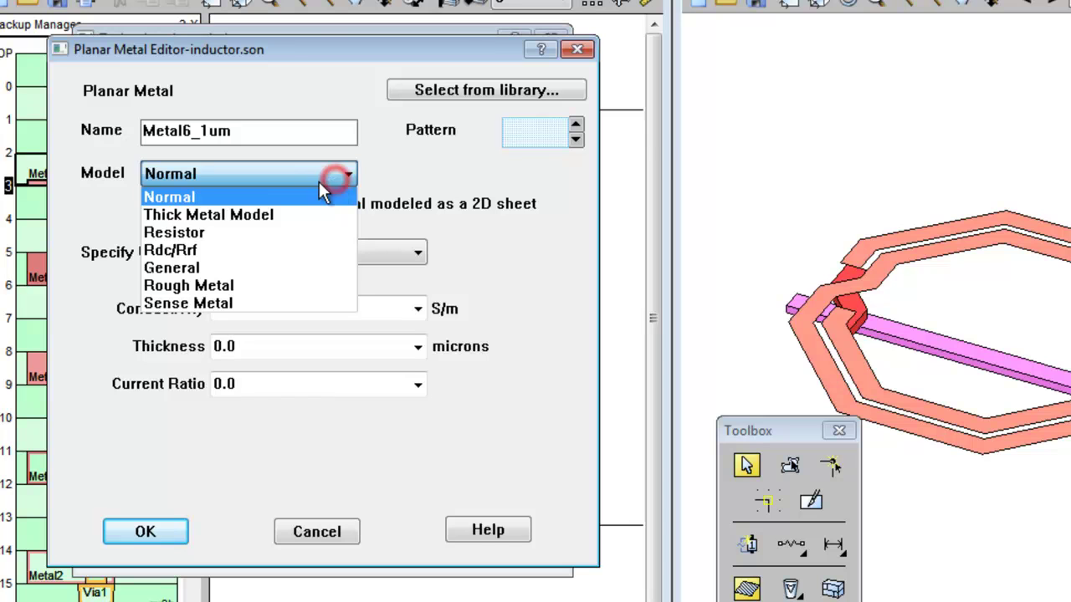
left_click(284, 214)
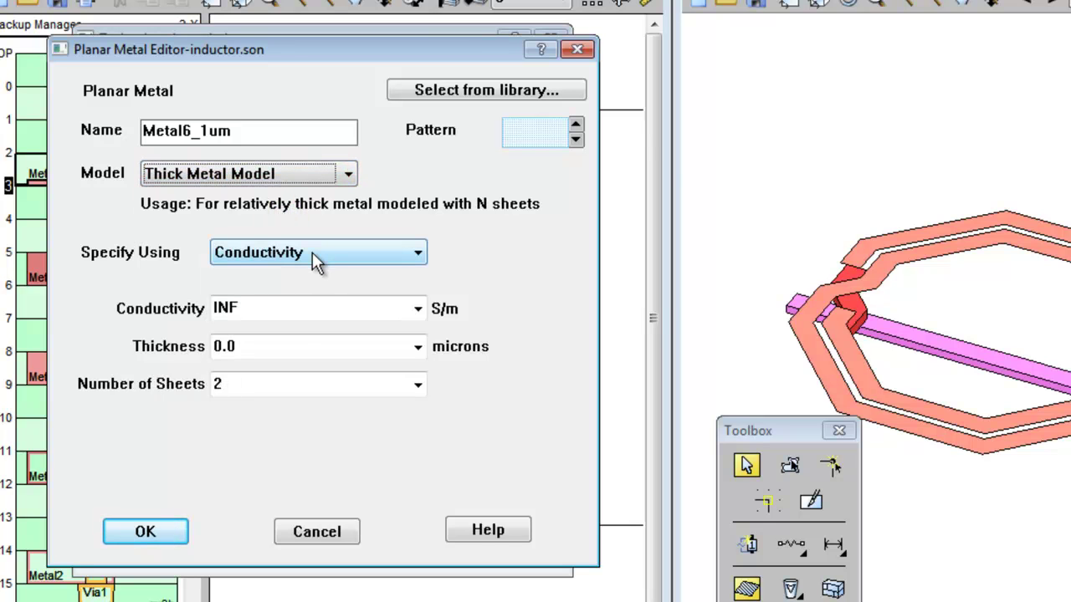
Give Metal6_1um conductivity 3.33e7 and thickness 1, then apply it to Metal6.
double_click(279, 309)
type("3.33e")
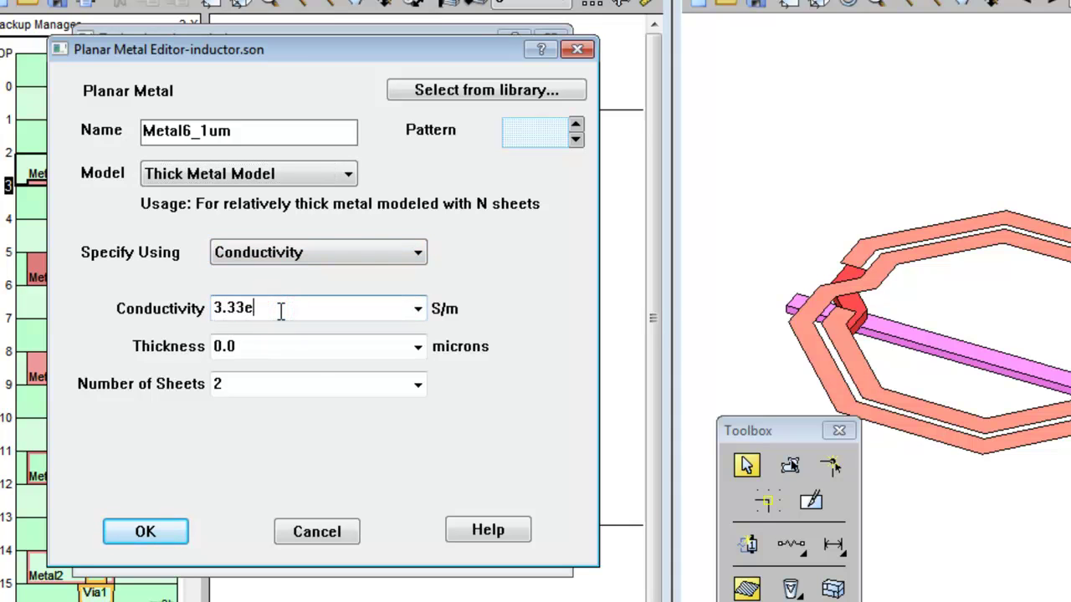
type("7")
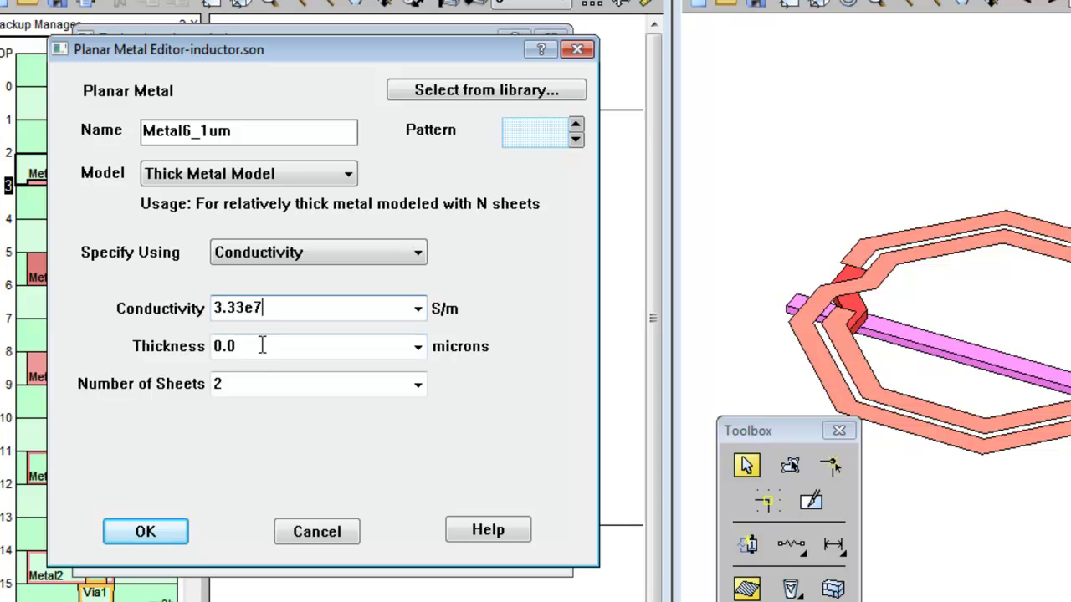
double_click(255, 345)
type("1")
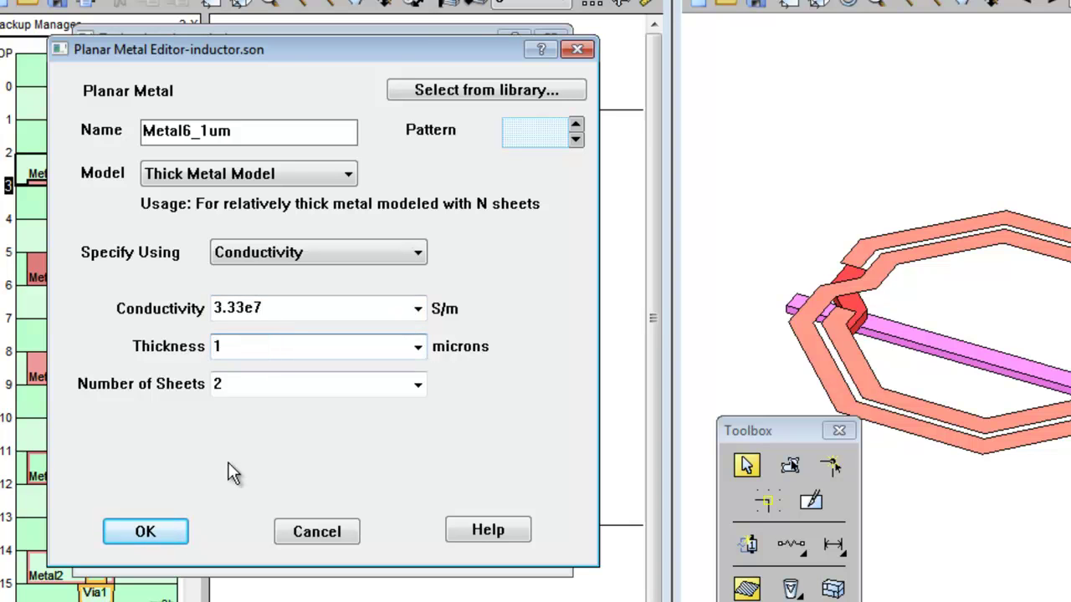
left_click(182, 529)
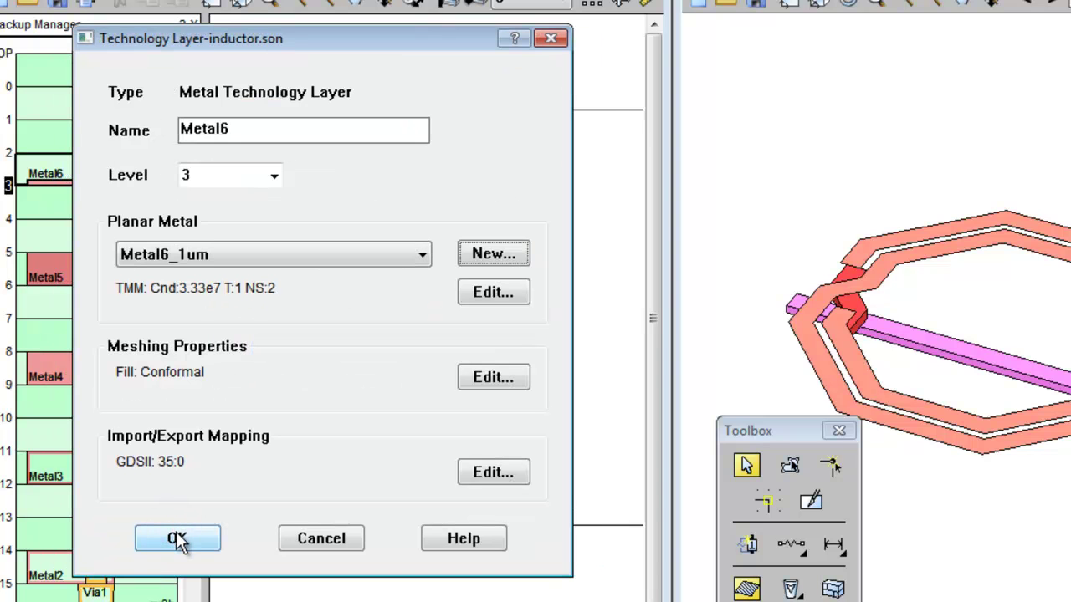
left_click(177, 539)
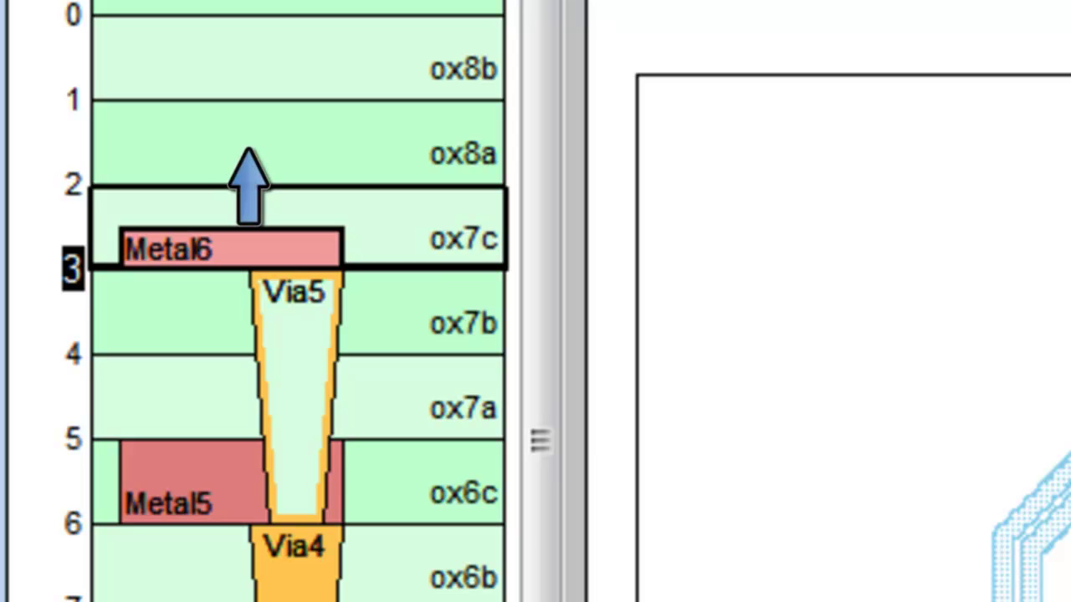
Orbit the 3D model to a low side angle showing the coil above the underpass.
mouse_move(580, 327)
left_mouse_down()
mouse_move(638, 321)
mouse_move(743, 248)
mouse_move(759, 281)
left_mouse_up()
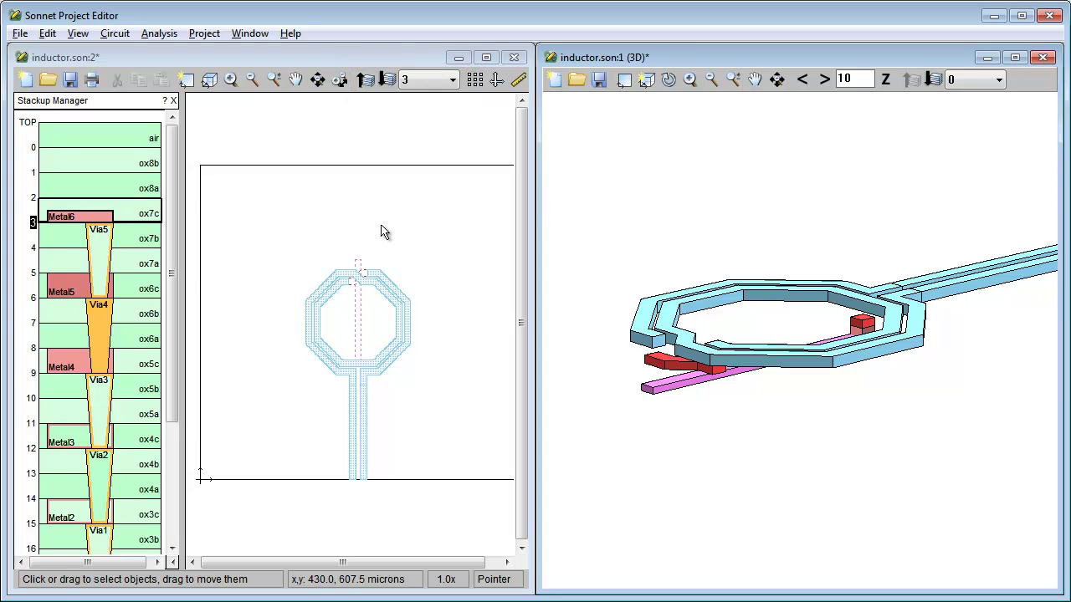
Draw a Metal4 strip from the underpass to the box's top edge; set 3D Z-scale 20.
left_click(71, 364)
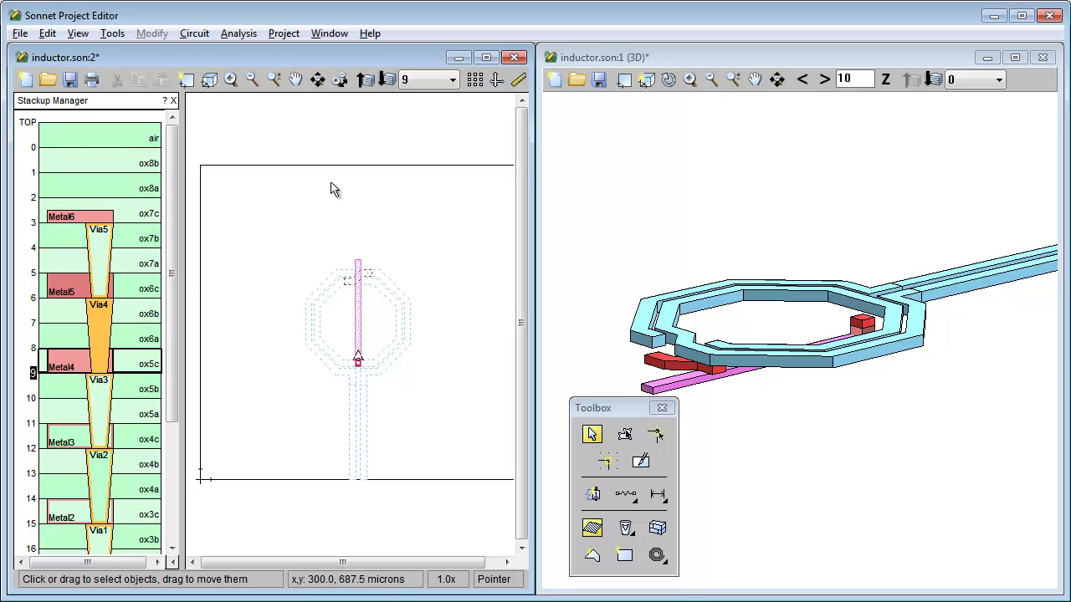
key("z")
left_click_drag(335, 152, 375, 279)
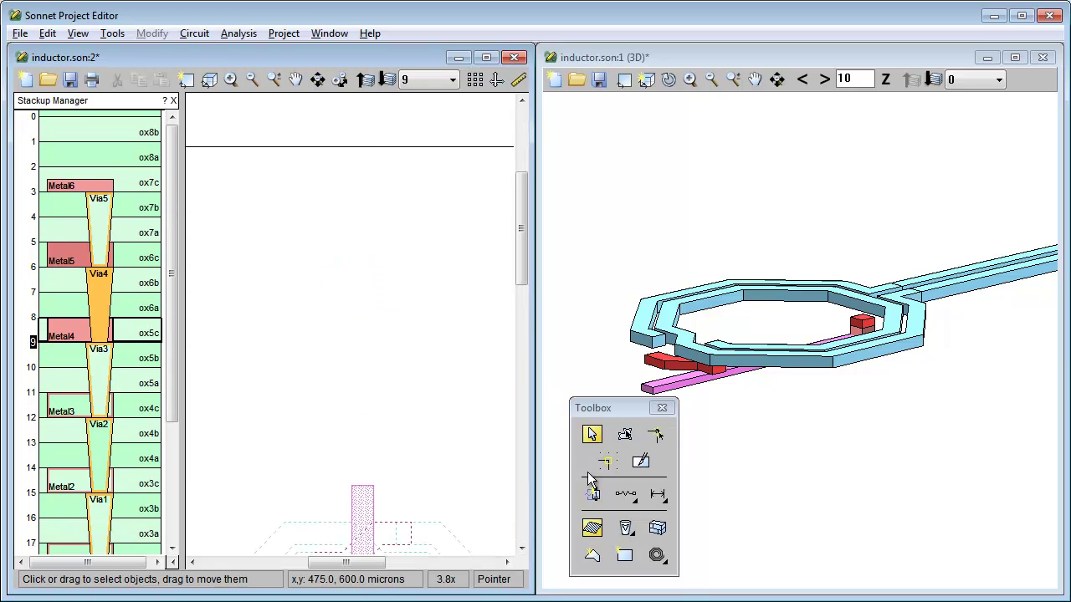
left_click(625, 554)
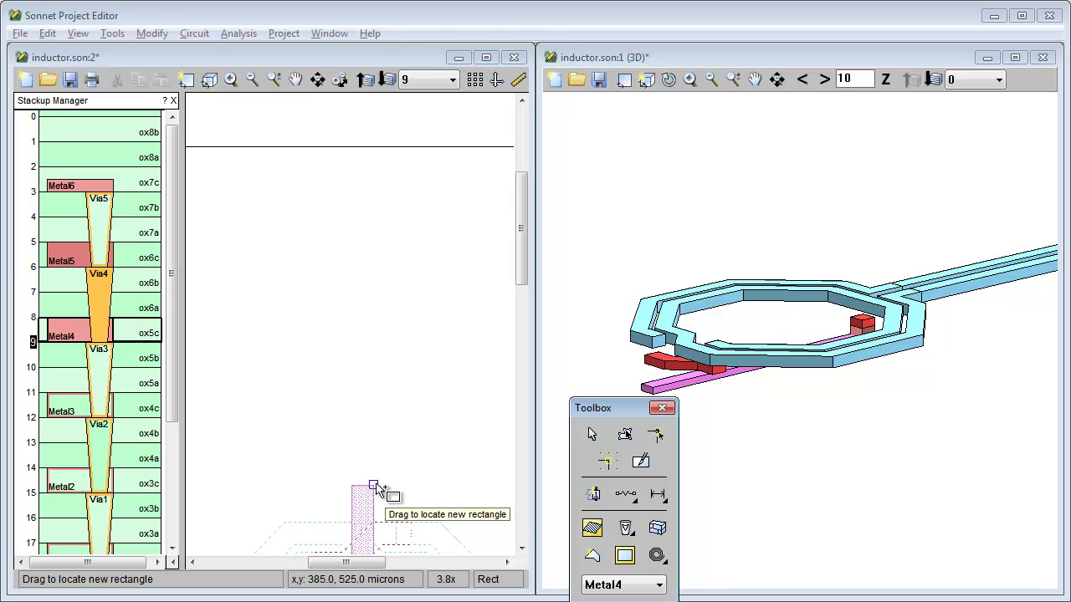
mouse_move(373, 485)
left_mouse_down()
mouse_move(346, 177)
mouse_move(365, 148)
mouse_move(352, 147)
left_mouse_up()
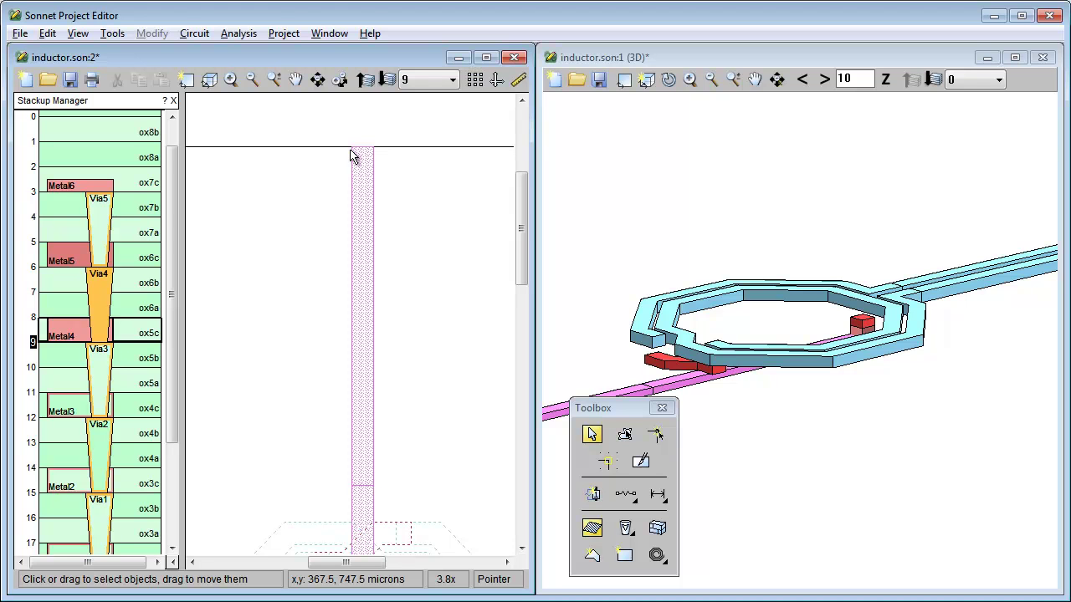
mouse_move(770, 409)
left_mouse_down()
mouse_move(801, 432)
mouse_move(816, 395)
mouse_move(779, 392)
left_mouse_up()
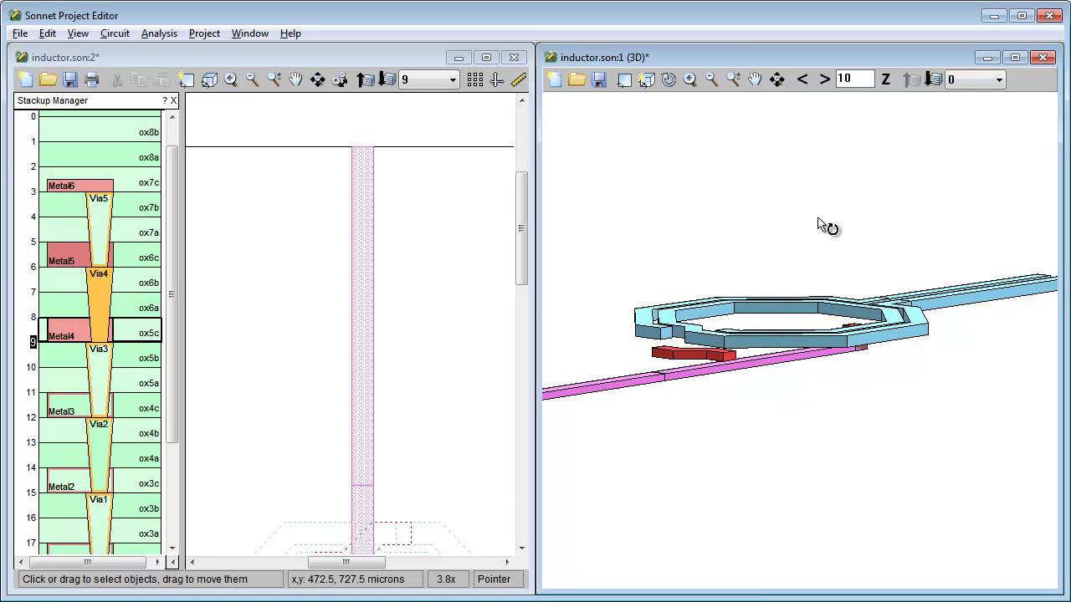
left_click(825, 82)
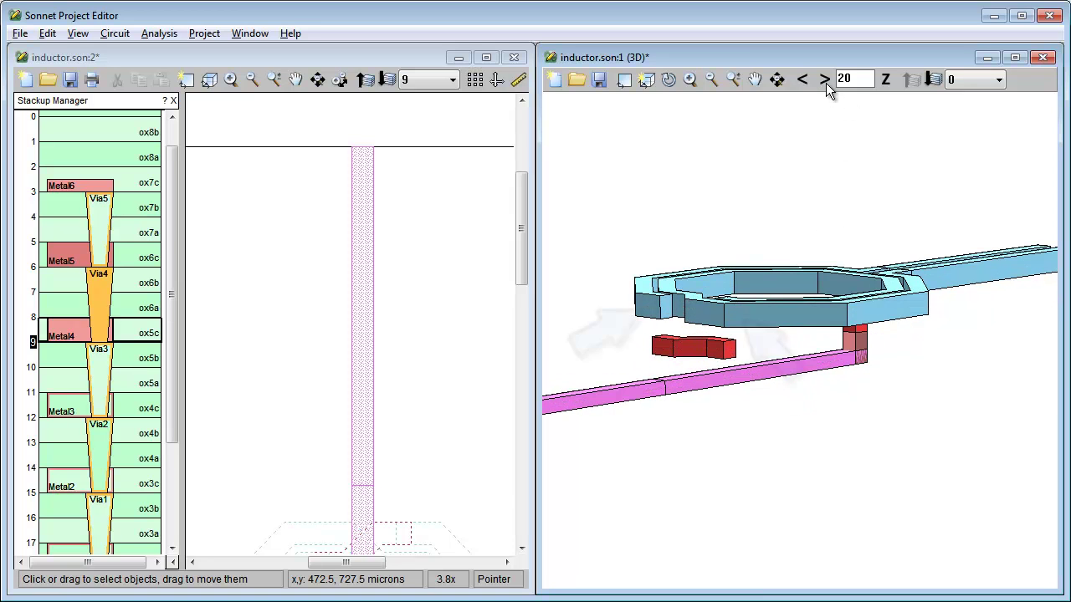
Set 3D vertical scale to 30, rotate to a side elevation, and show Metal6 at level 3.
left_click(824, 82)
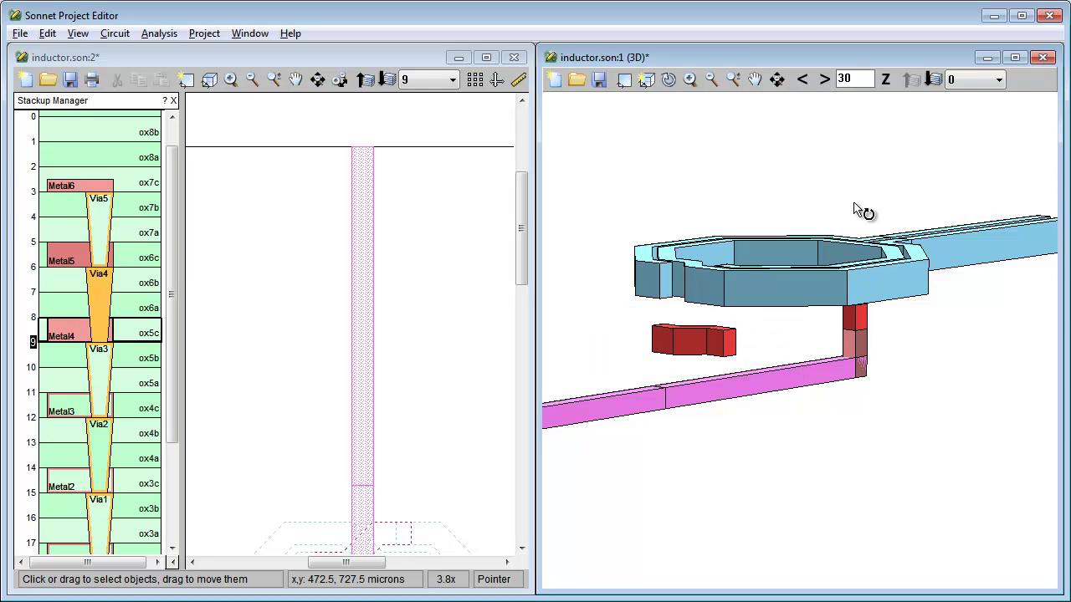
left_click_drag(920, 318, 916, 286)
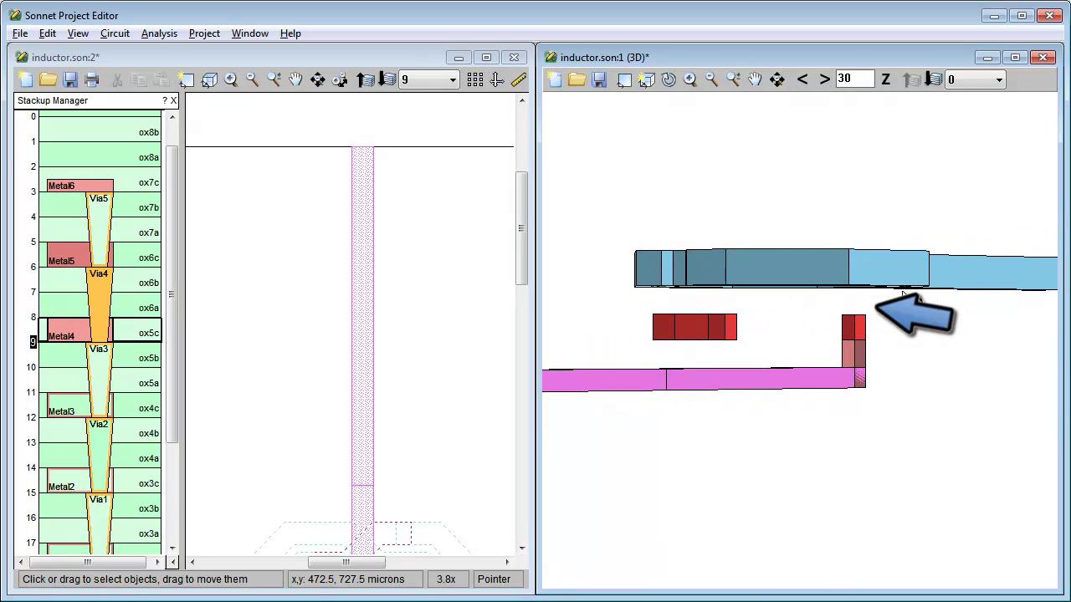
left_click(851, 311)
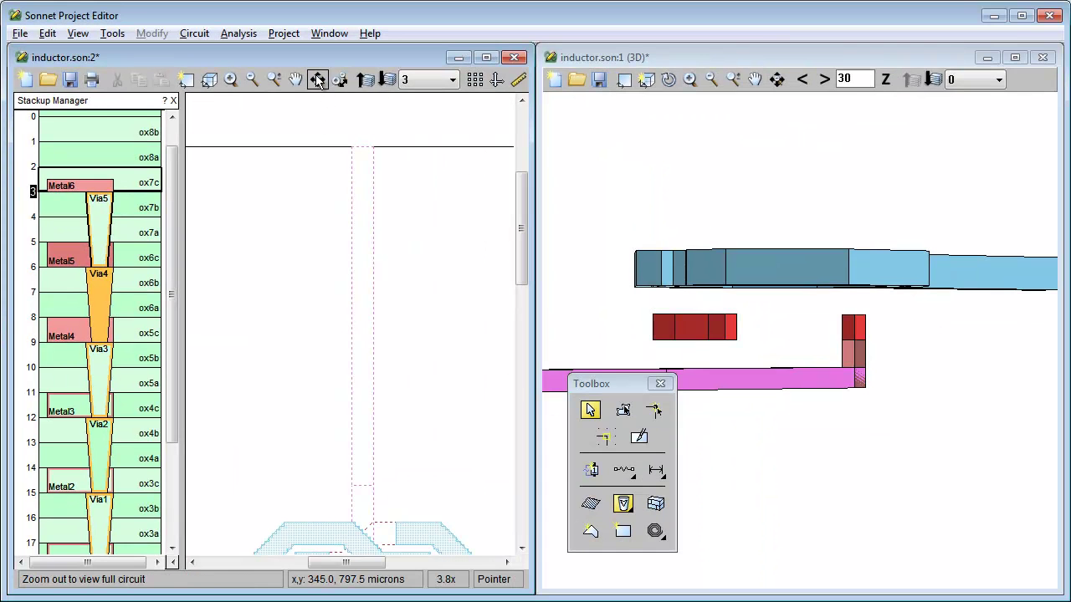
Zoom to the crossover and draw Via5 rectangles in the right and left gaps.
left_click(318, 80)
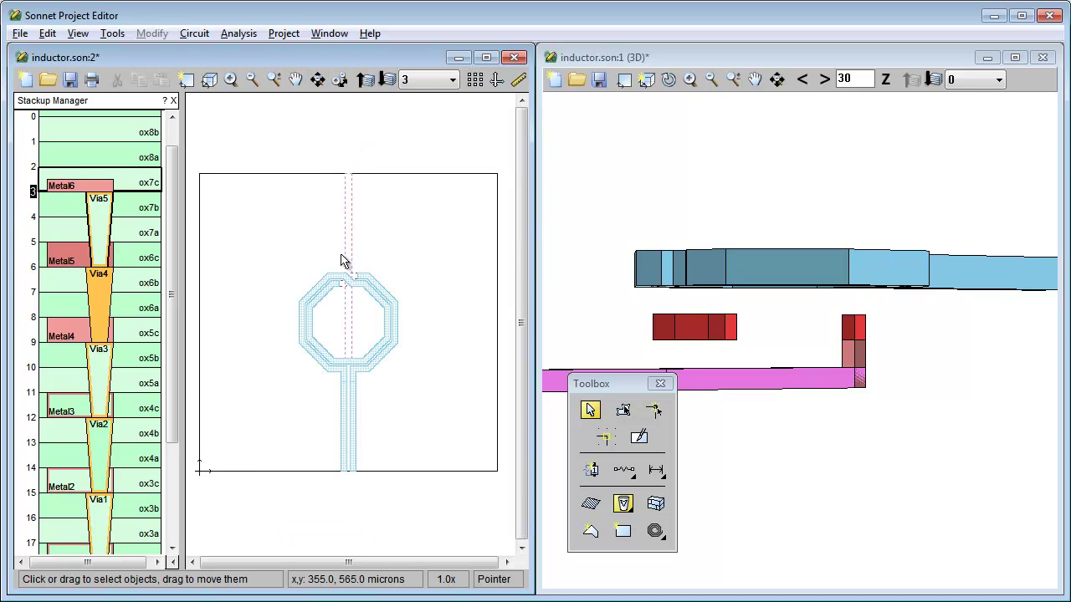
left_click_drag(323, 265, 387, 316)
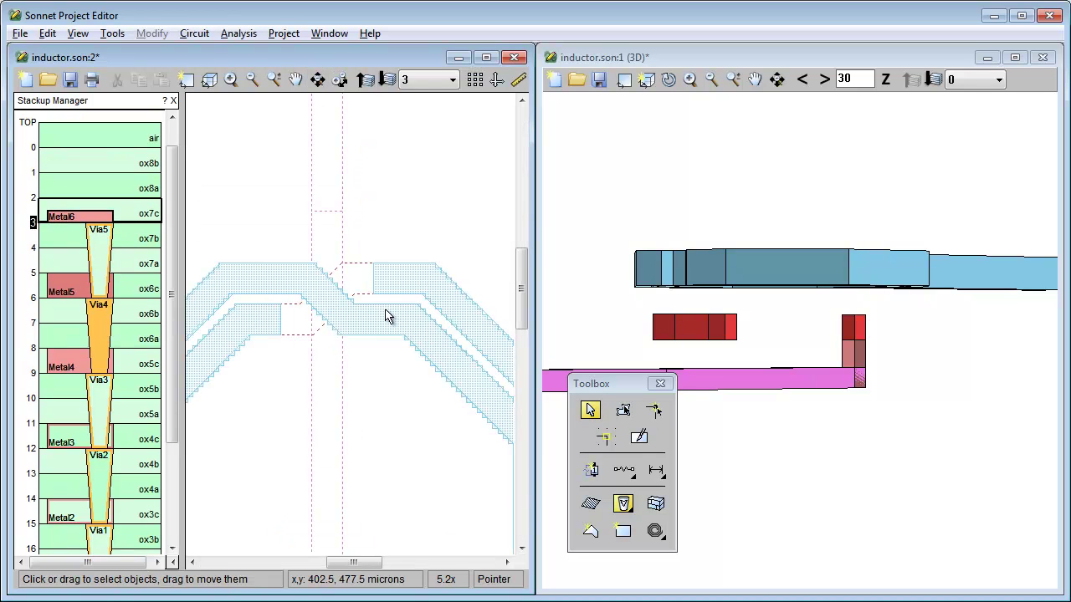
left_click(622, 533)
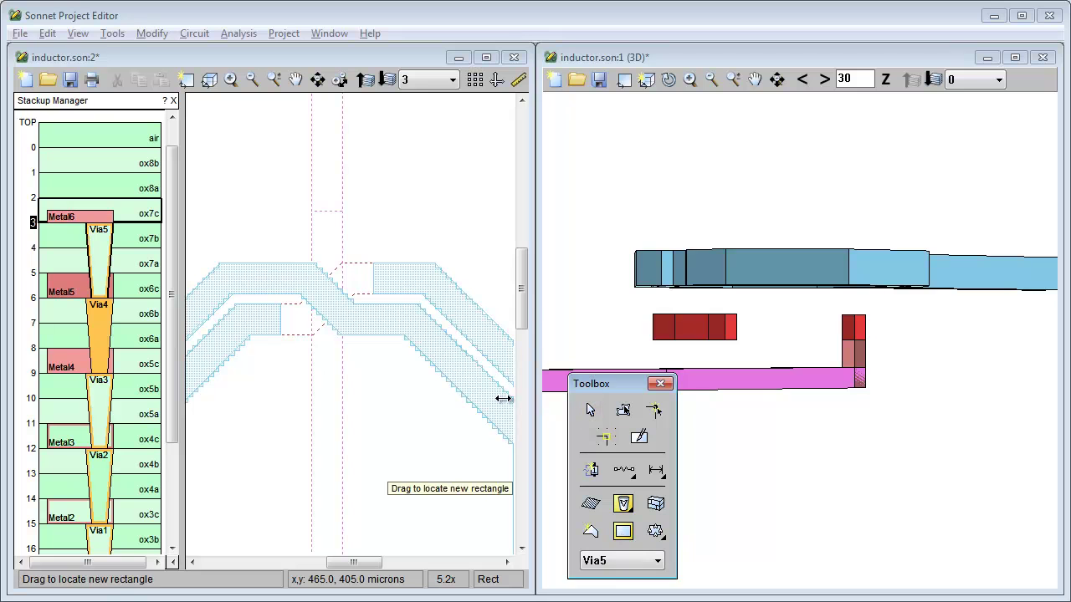
left_click_drag(373, 263, 395, 293)
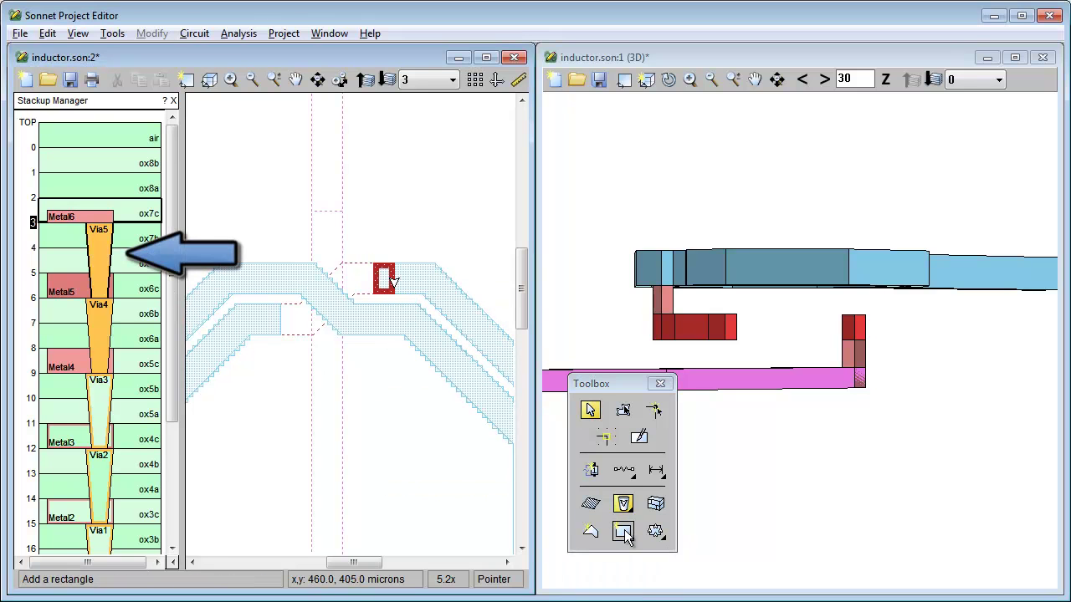
left_click(622, 531)
left_click_drag(284, 308, 263, 336)
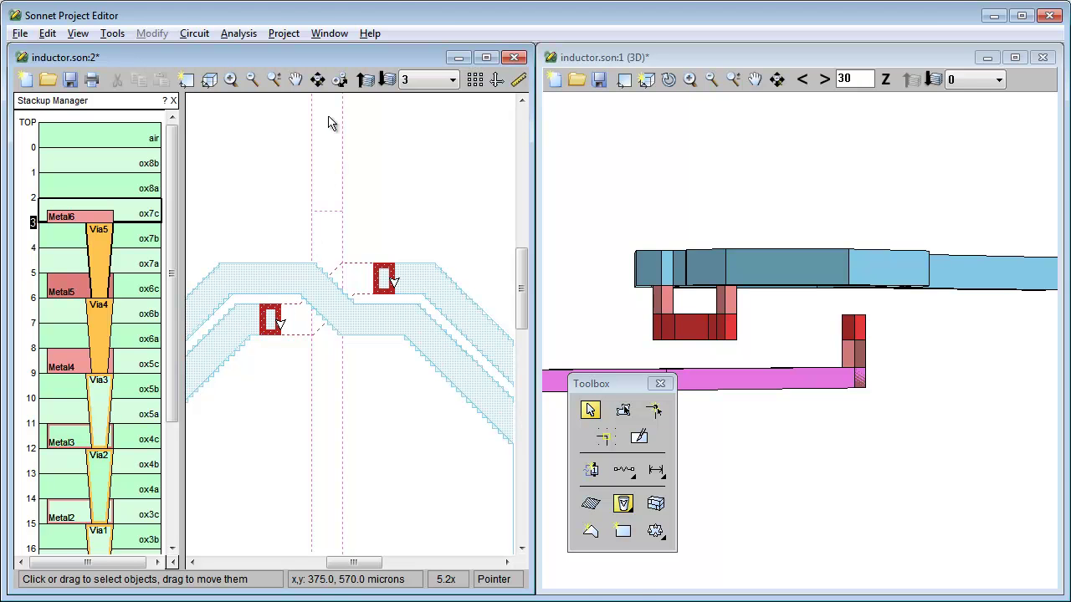
Zoom to the feed line junction and draw a third Via5 via there.
left_click(317, 79)
left_click_drag(323, 345, 366, 388)
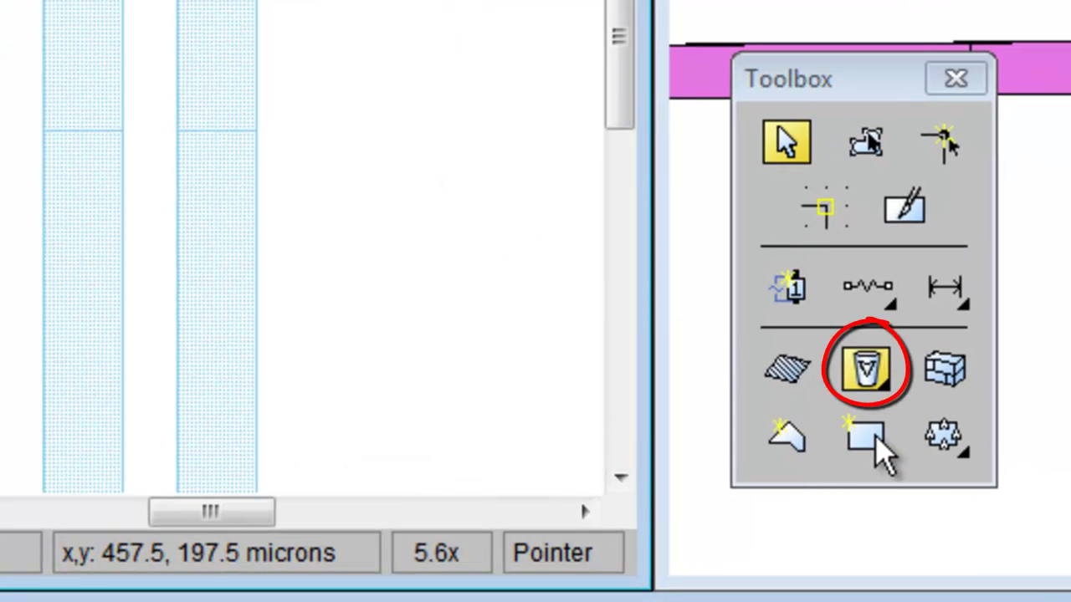
left_click(875, 439)
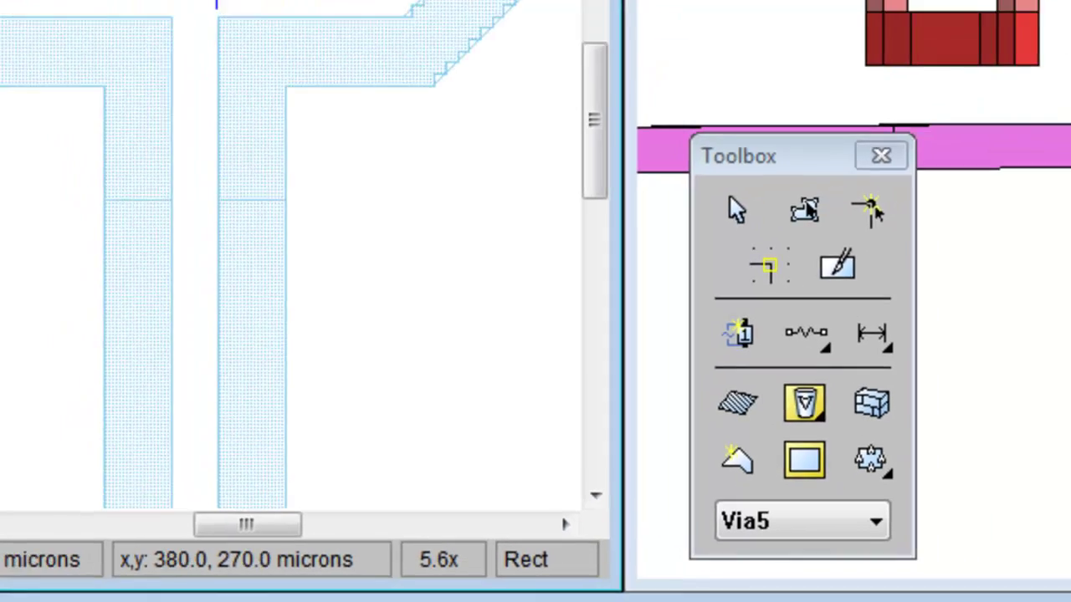
left_click_drag(110, 0, 189, 0)
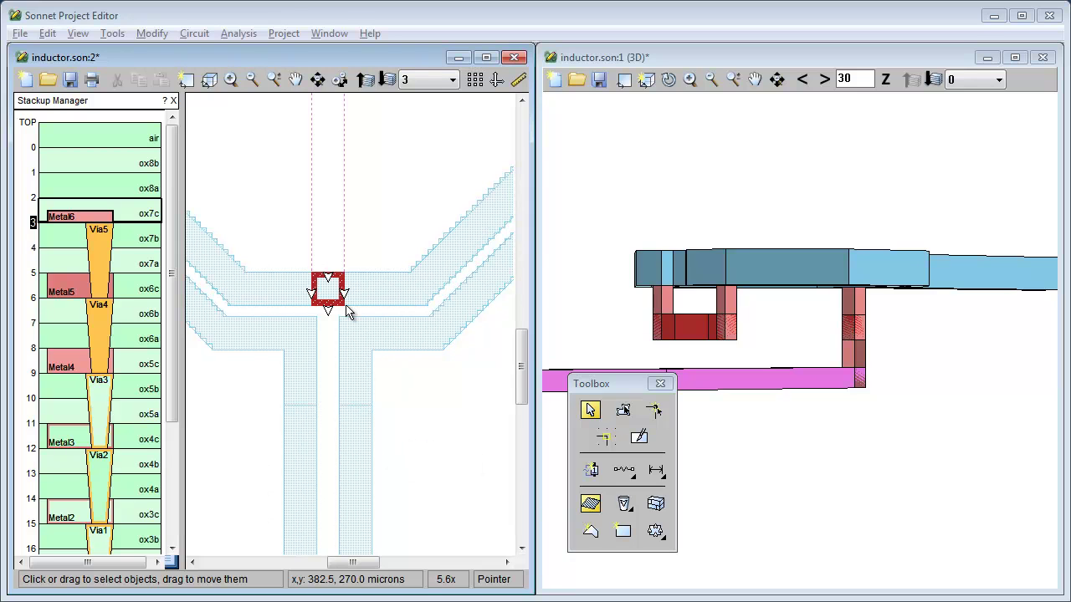
Give both feed legs local Metal6_thin metal settings with conformal fill.
left_click(311, 432)
left_click(356, 439, "shift")
double_click(355, 439)
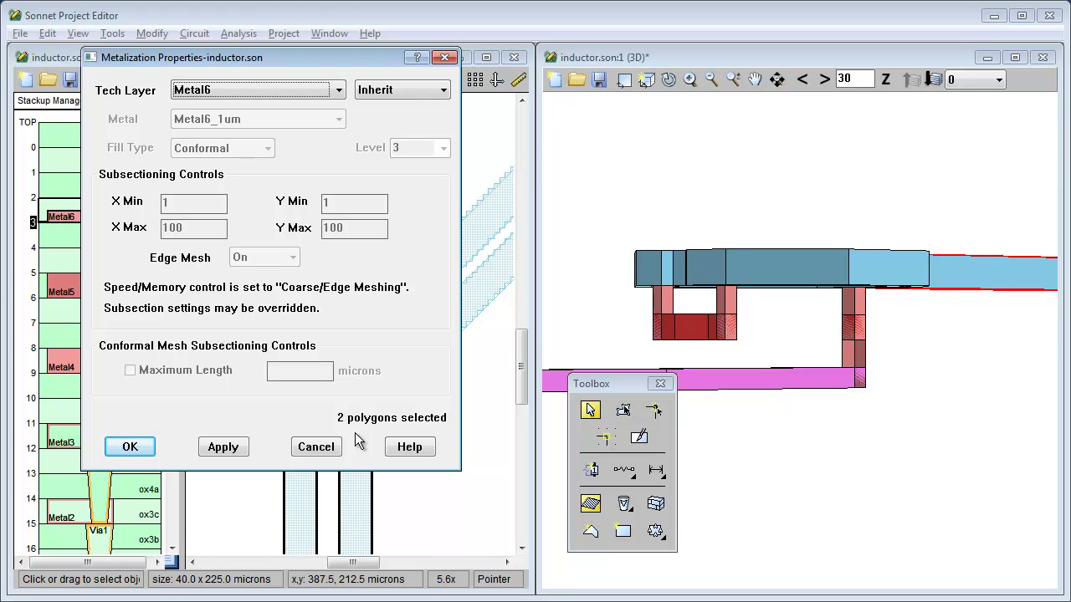
left_click(418, 90)
left_click(419, 122)
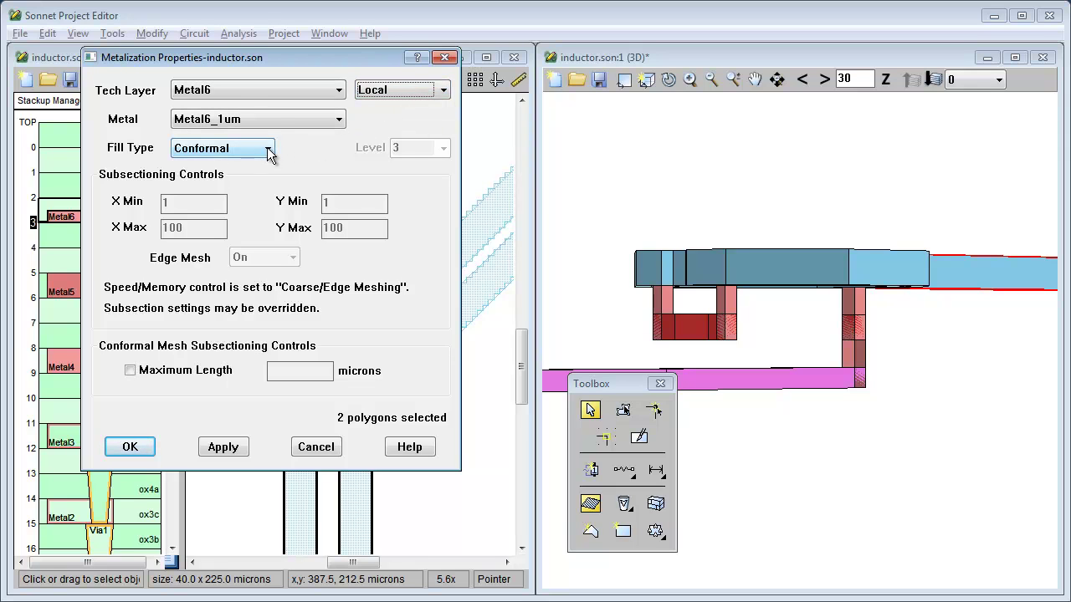
left_click(277, 115)
left_click(236, 244)
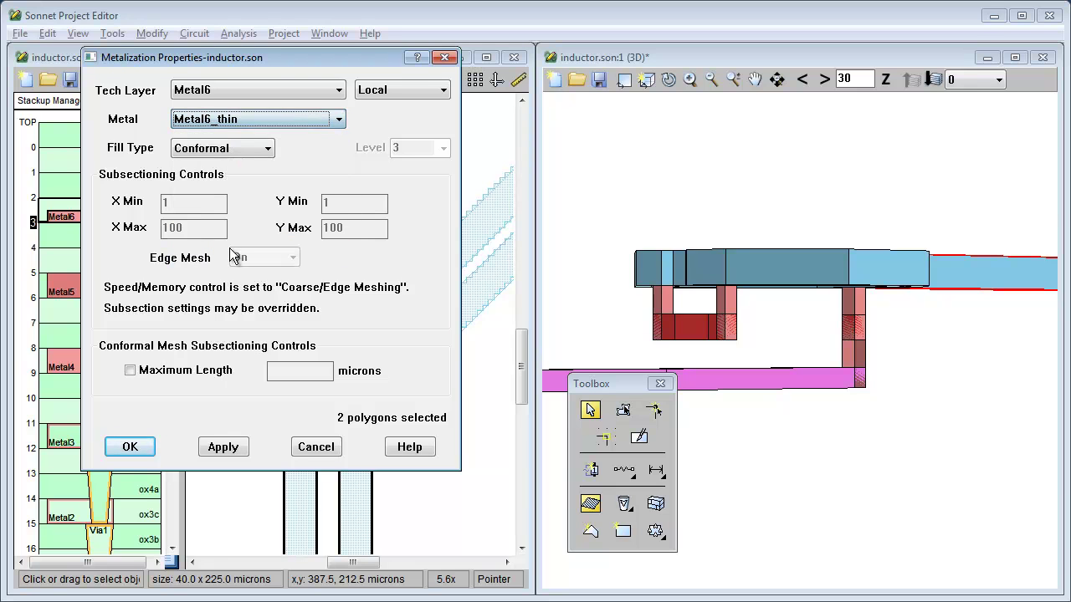
left_click(134, 447)
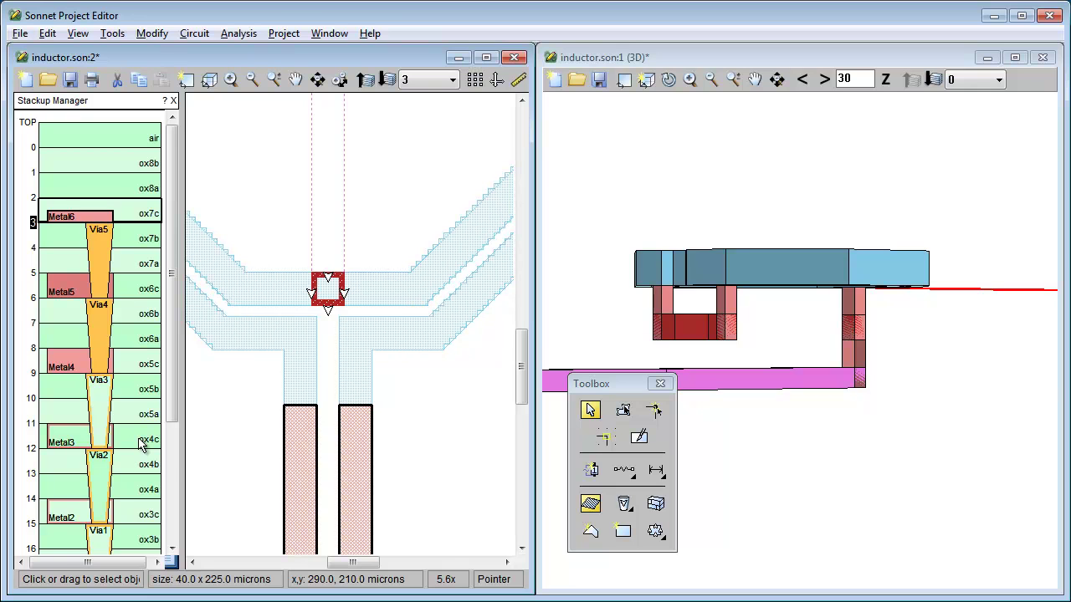
Save the project, then add a metal tech layer NewTech at level 3 using Metal6.
key("ctrl+s")
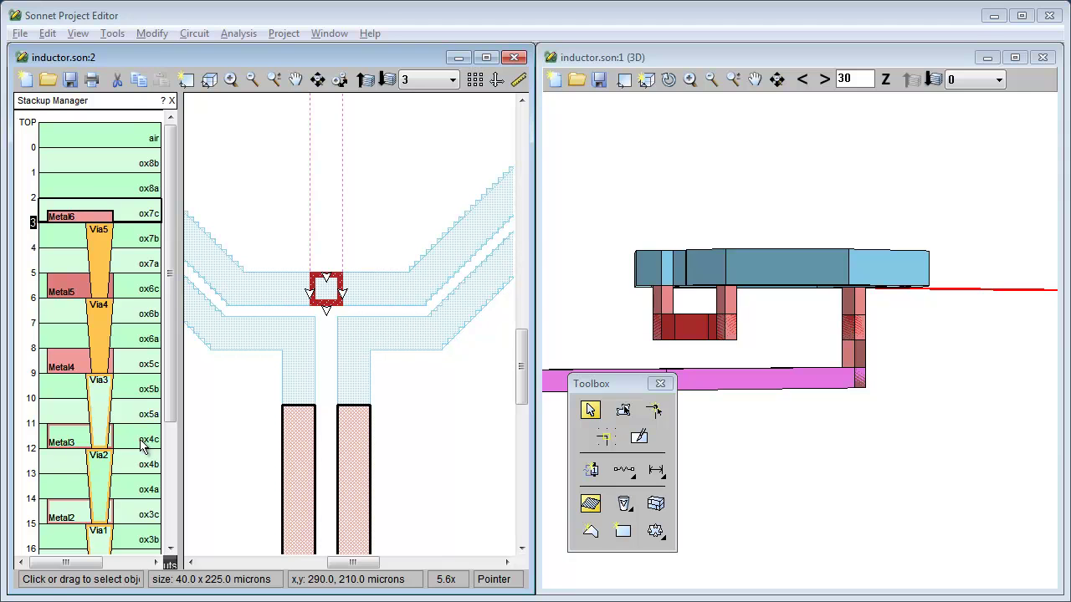
right_click(134, 217)
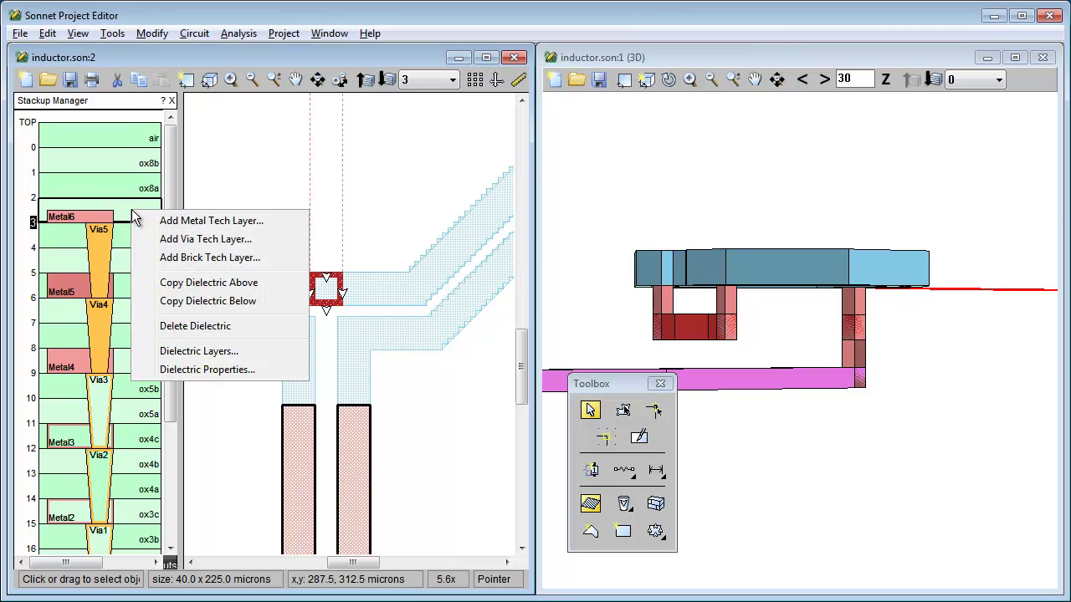
left_click(144, 221)
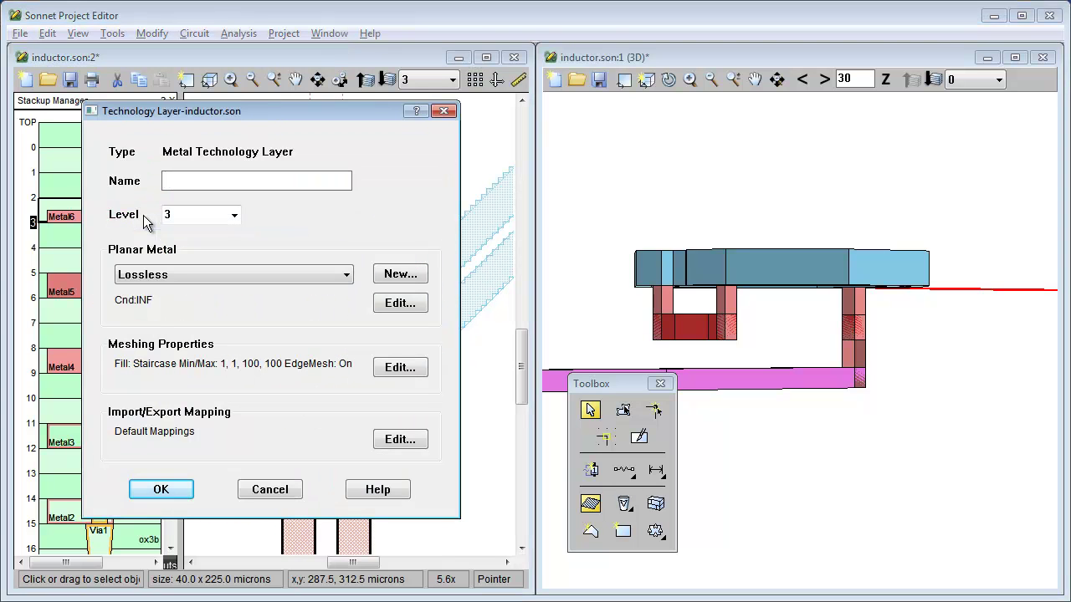
type("NewTech")
left_click(345, 276)
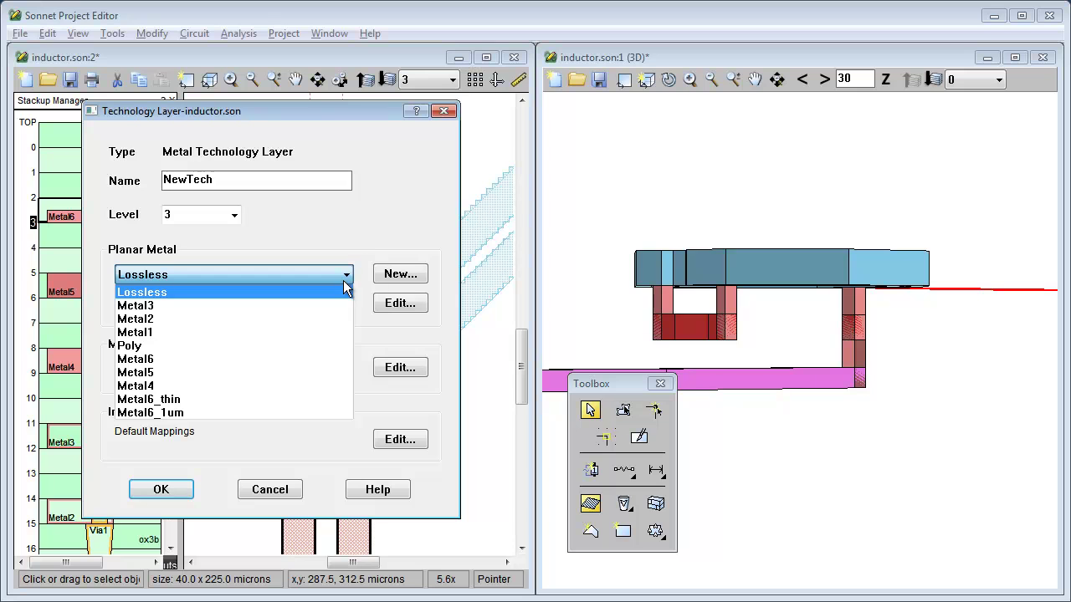
left_click(308, 358)
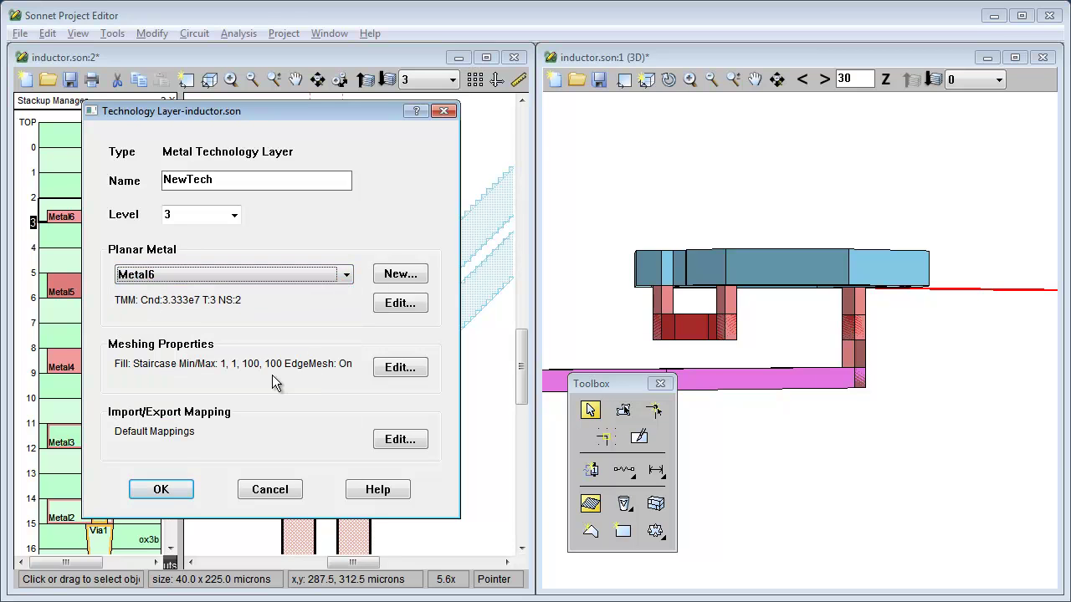
left_click(184, 490)
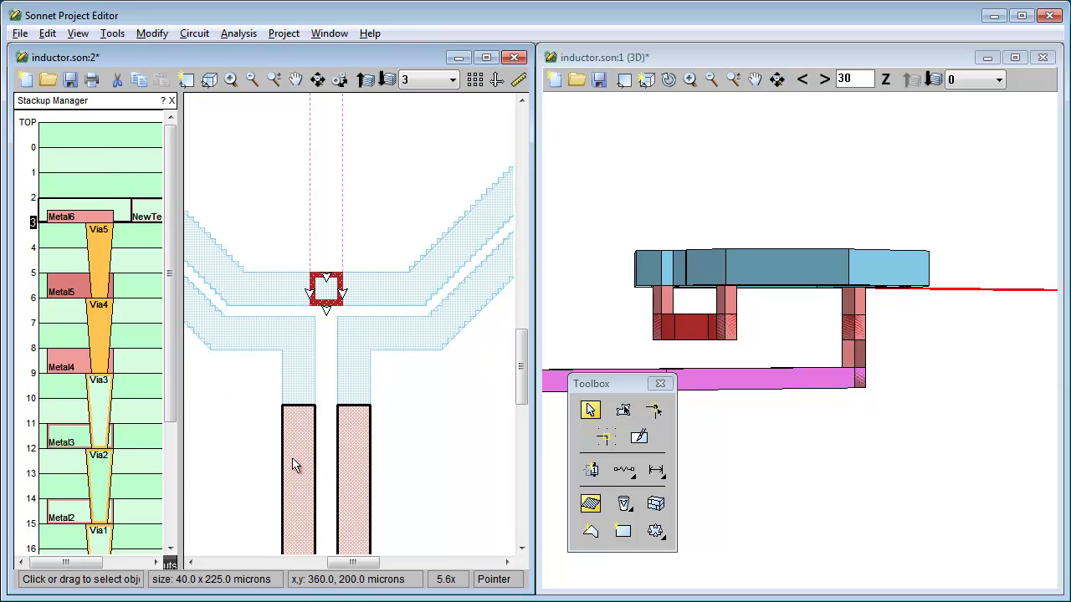
Assign both feed lines to the NewTech layer, inheriting its metal settings.
double_click(292, 460)
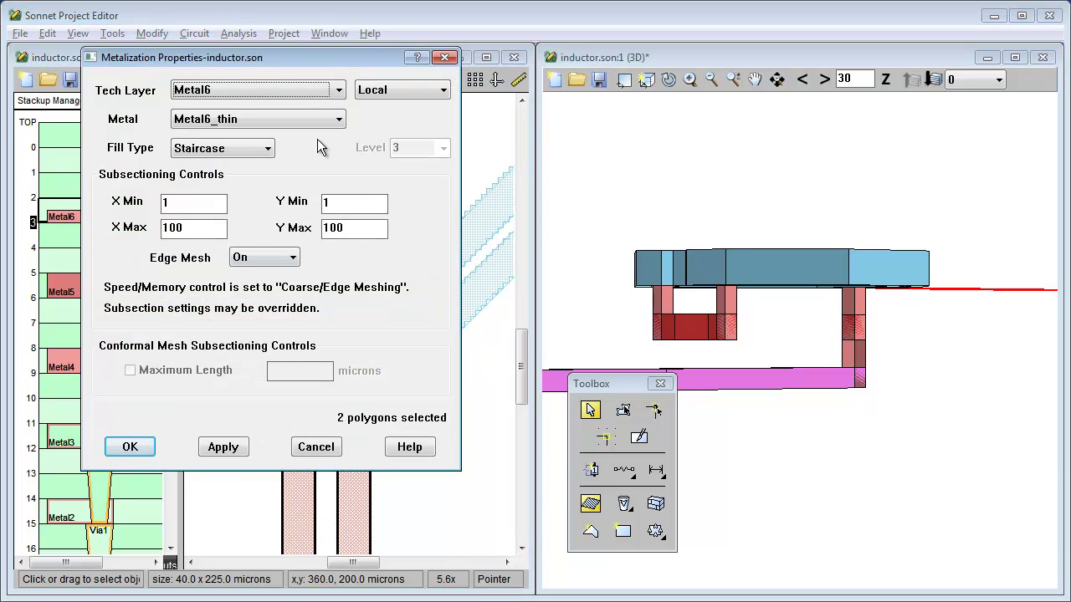
left_click(339, 93)
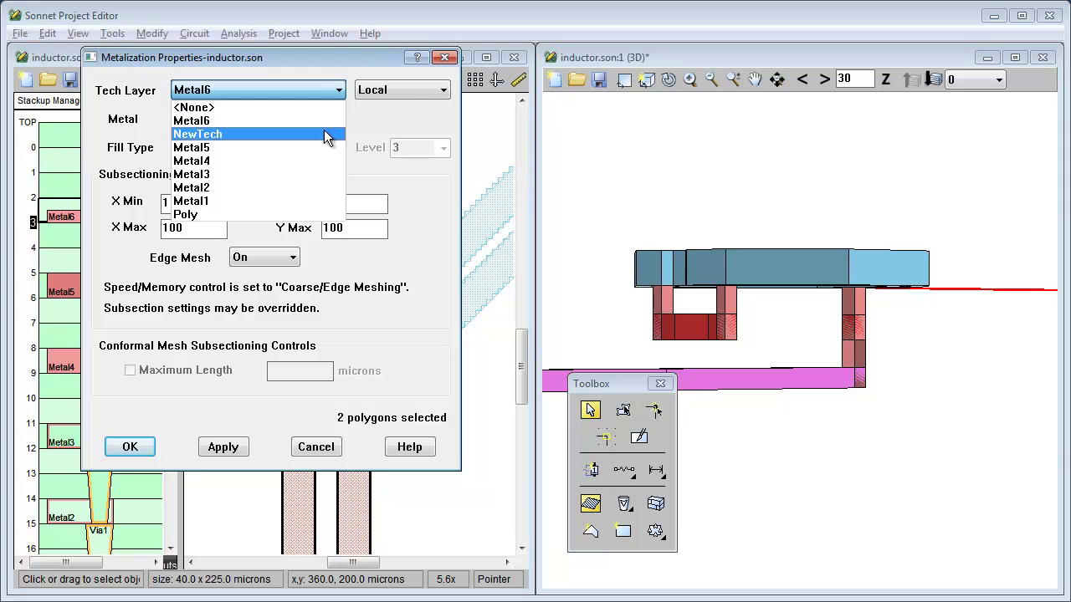
left_click(325, 134)
left_click(398, 89)
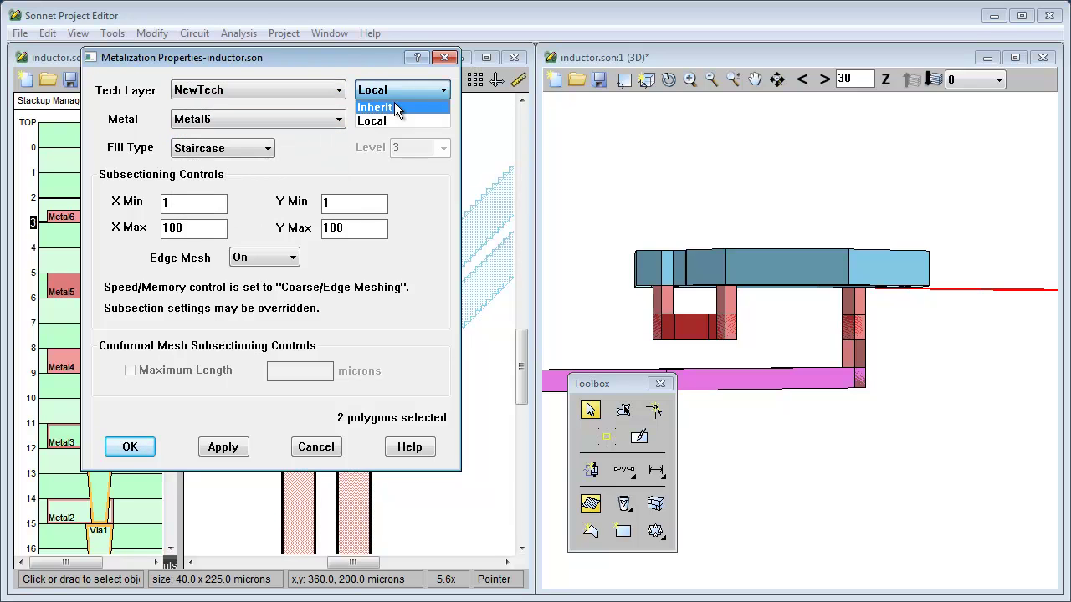
left_click(394, 102)
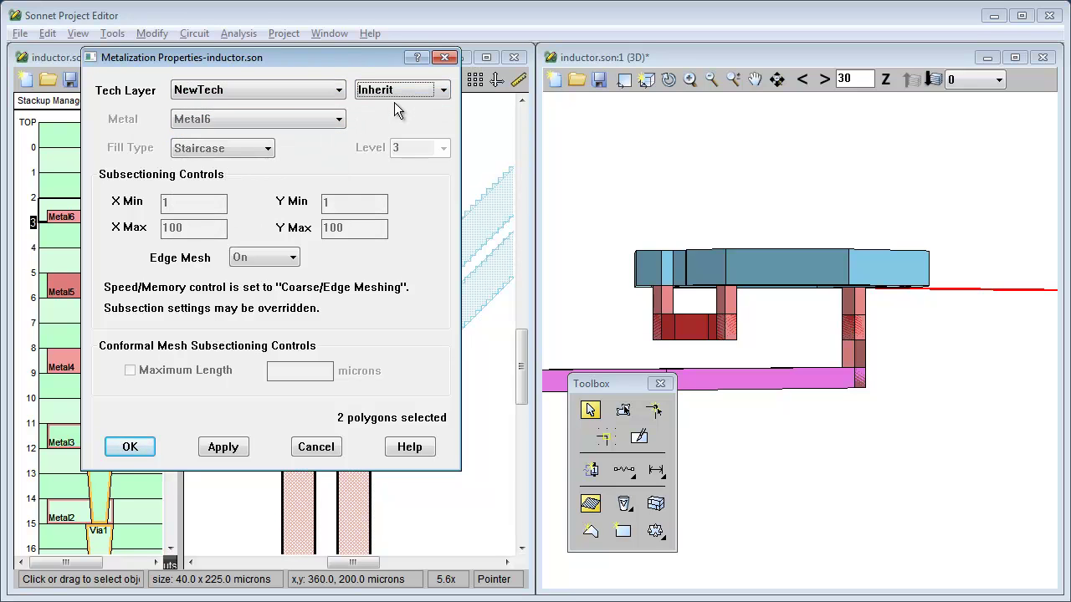
left_click(130, 448)
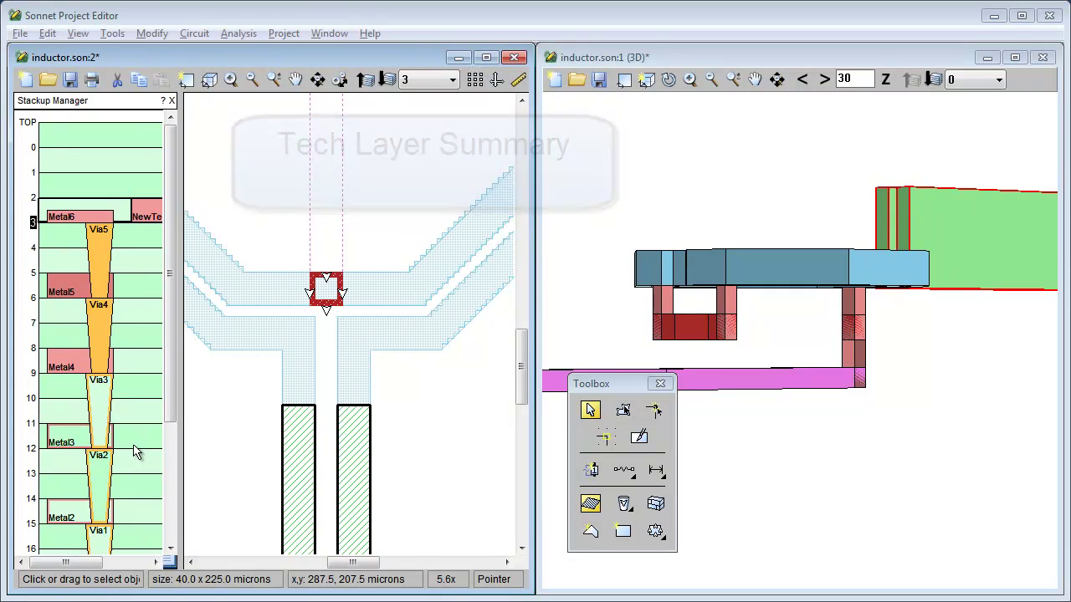
List all tech layers sorted by fill type, showing each layer's number of local polygons.
left_click(195, 35)
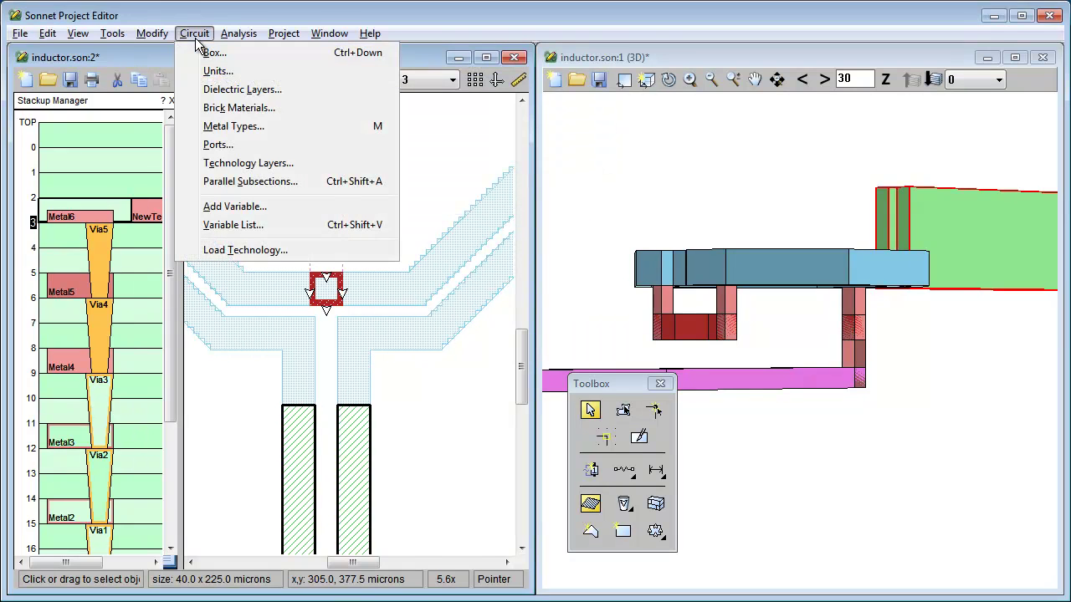
left_click(224, 162)
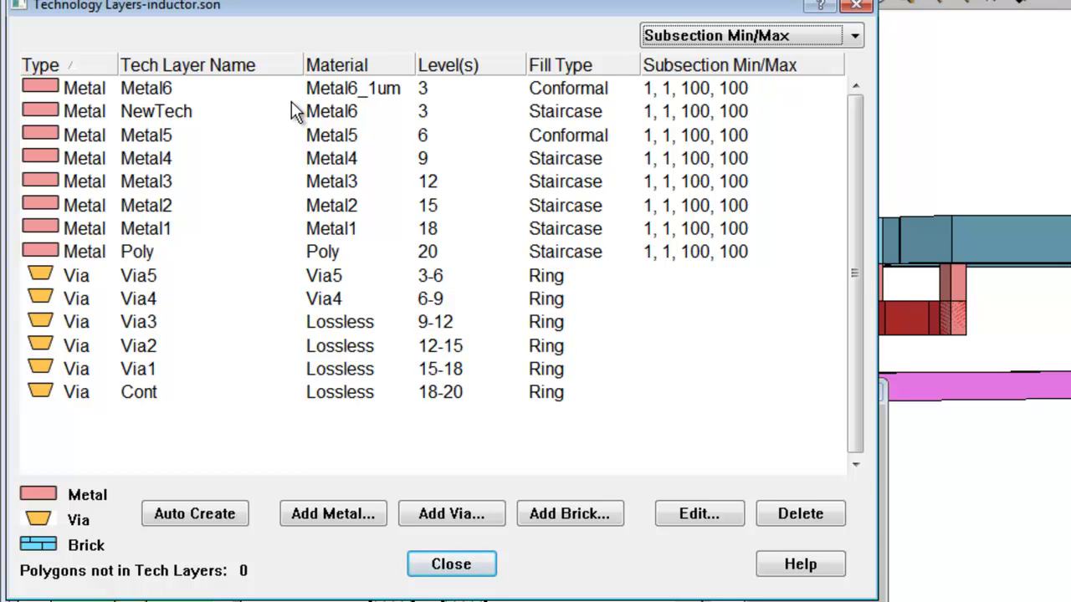
left_click(559, 67)
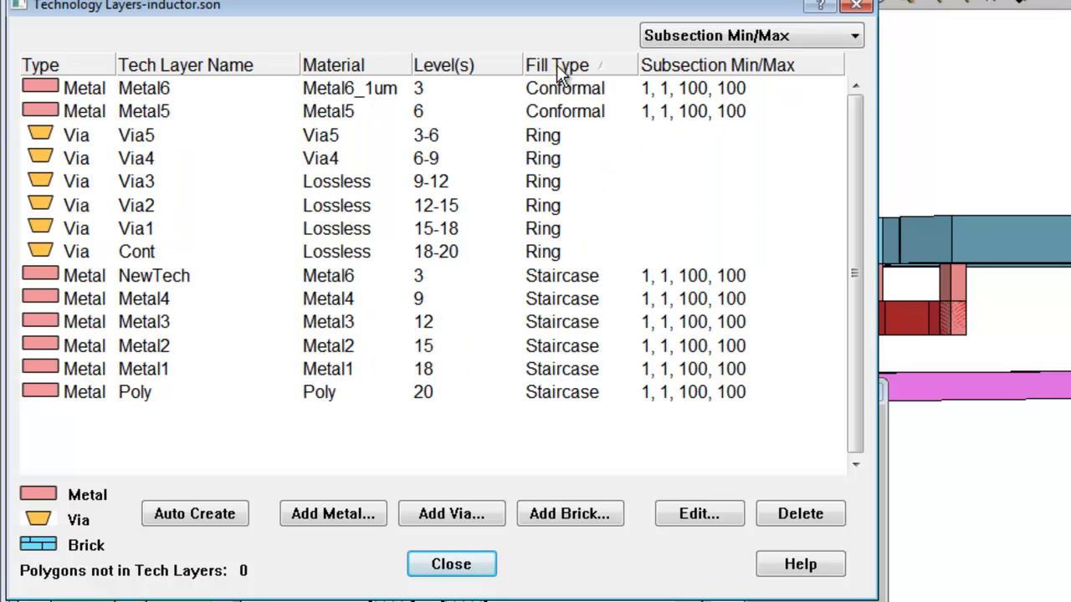
left_click(852, 35)
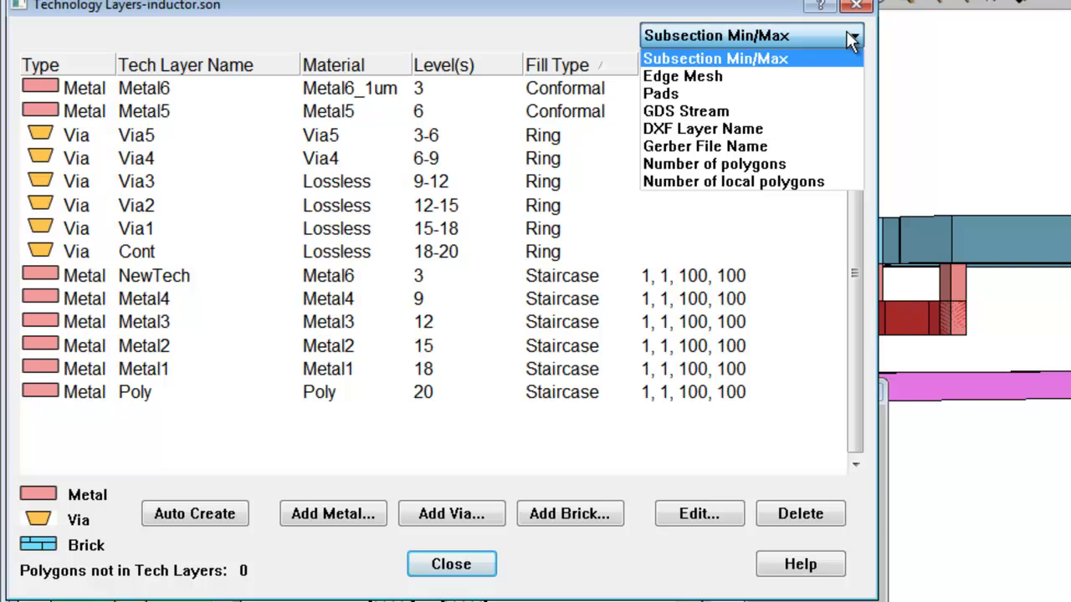
left_click(795, 181)
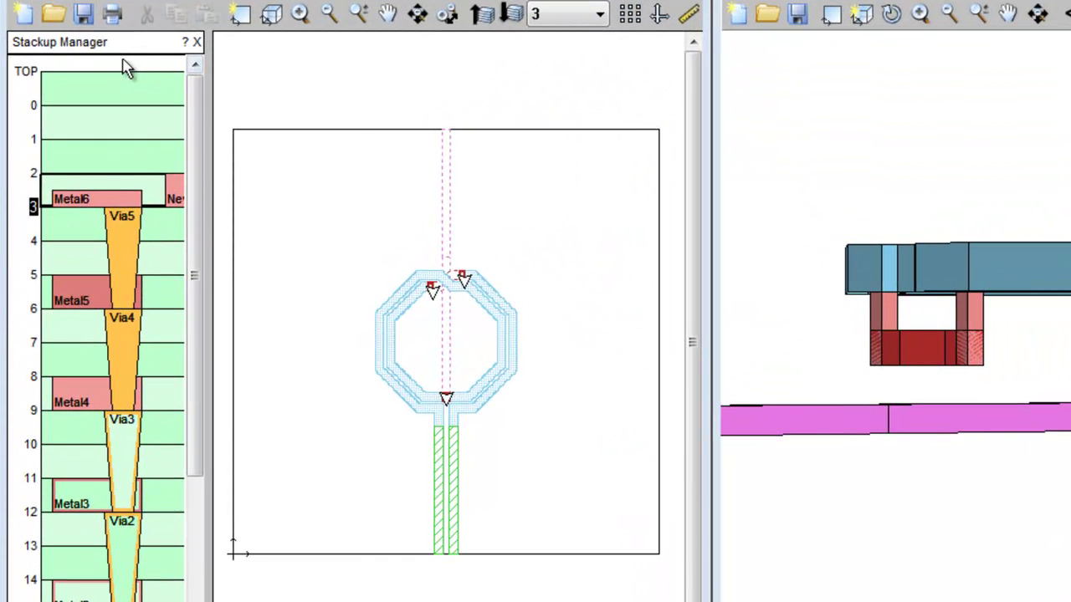
Select and delete all tech layers in the Stackup Manager, keeping their polygons.
right_click(121, 60)
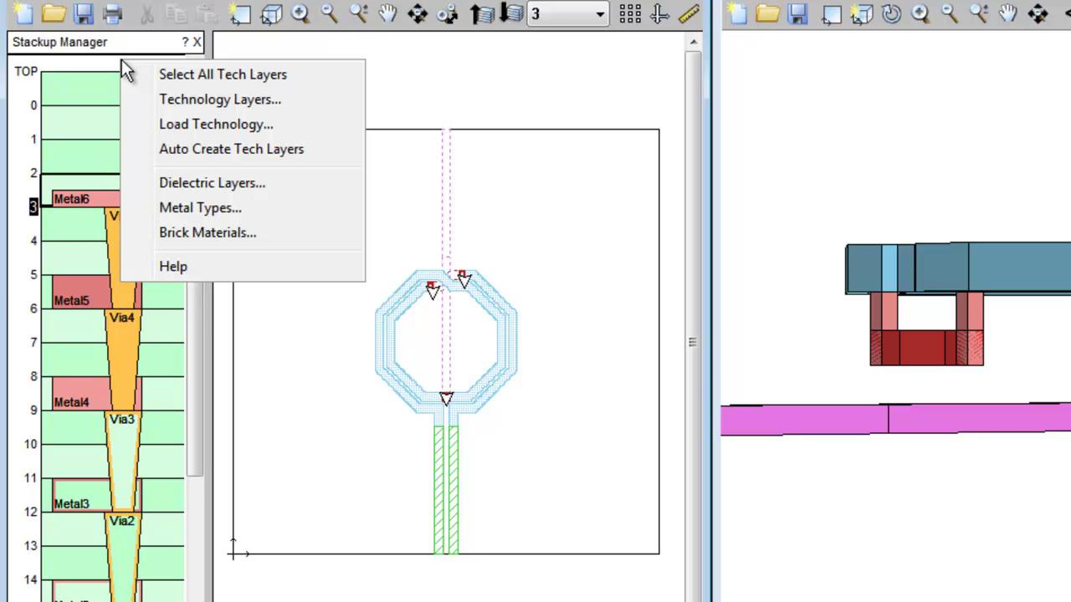
left_click(172, 76)
key("Delete")
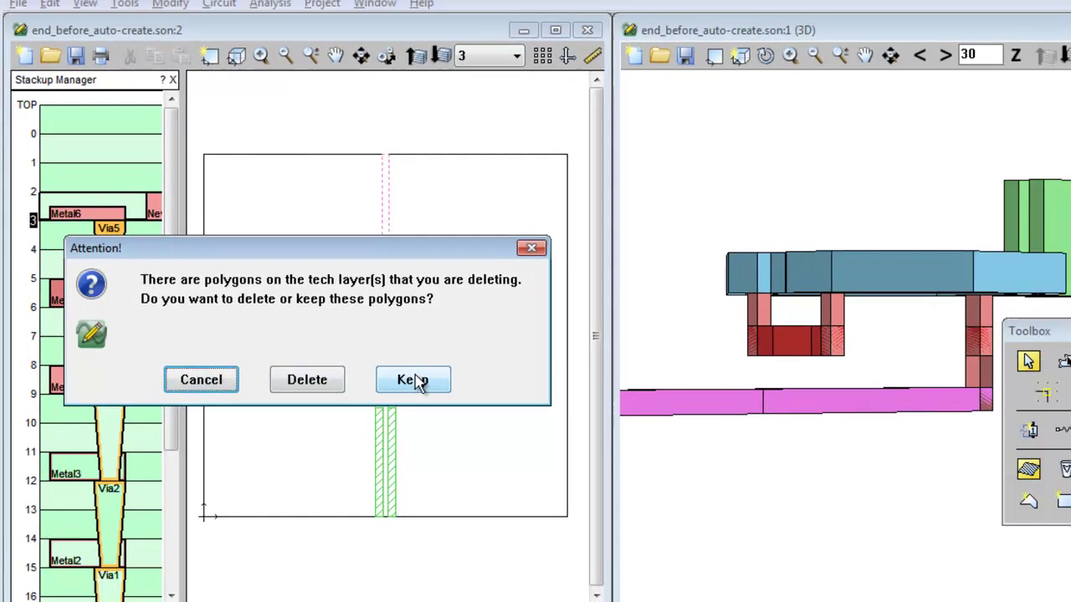
left_click(416, 381)
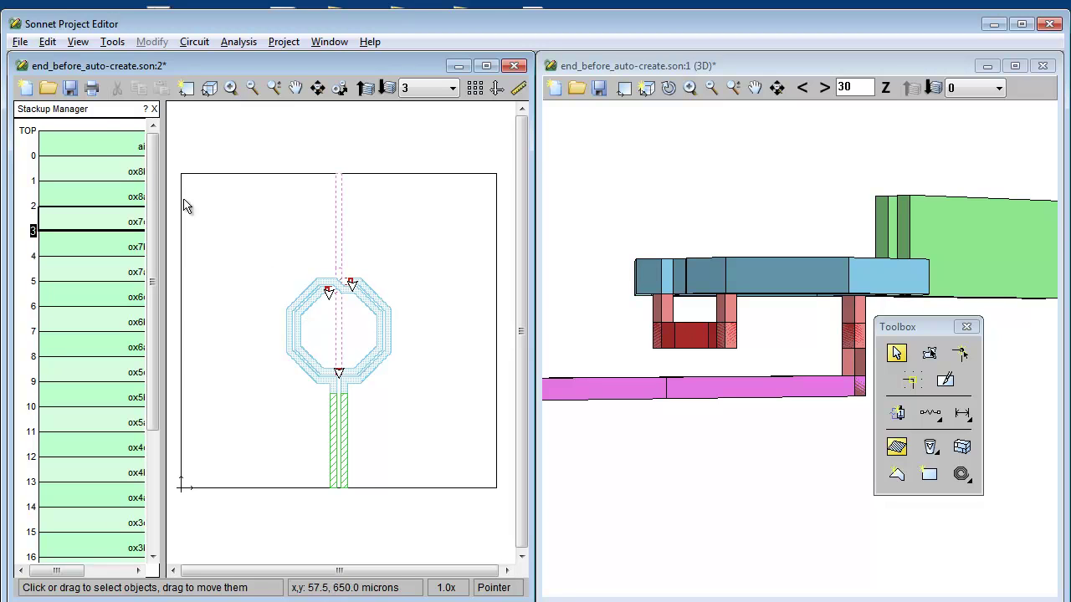
Run Auto Create Tech Layers from the Stackup Manager's context menu.
right_click(115, 127)
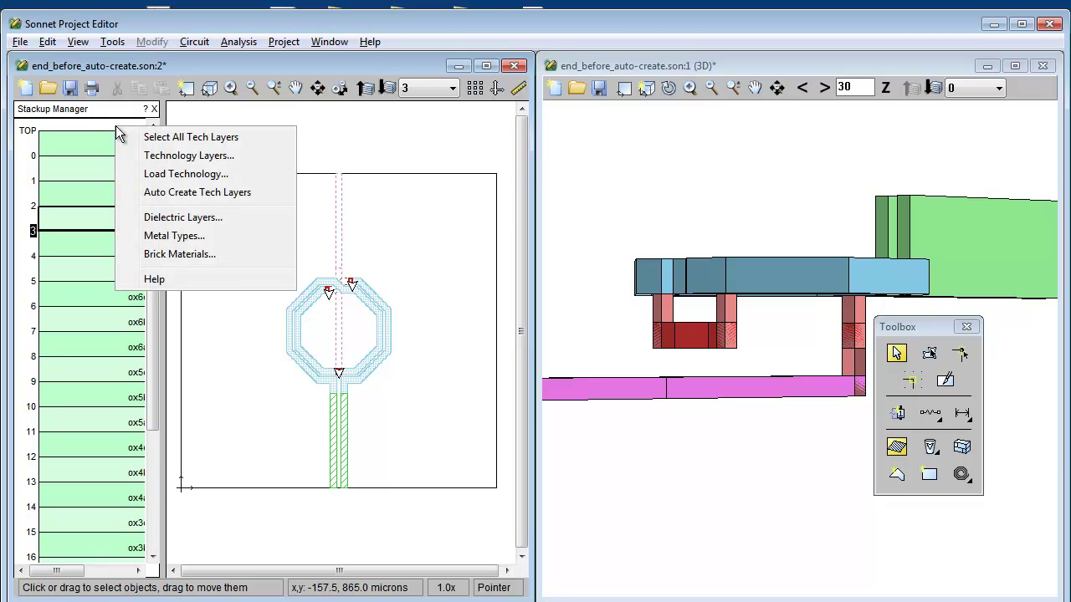
left_click(143, 192)
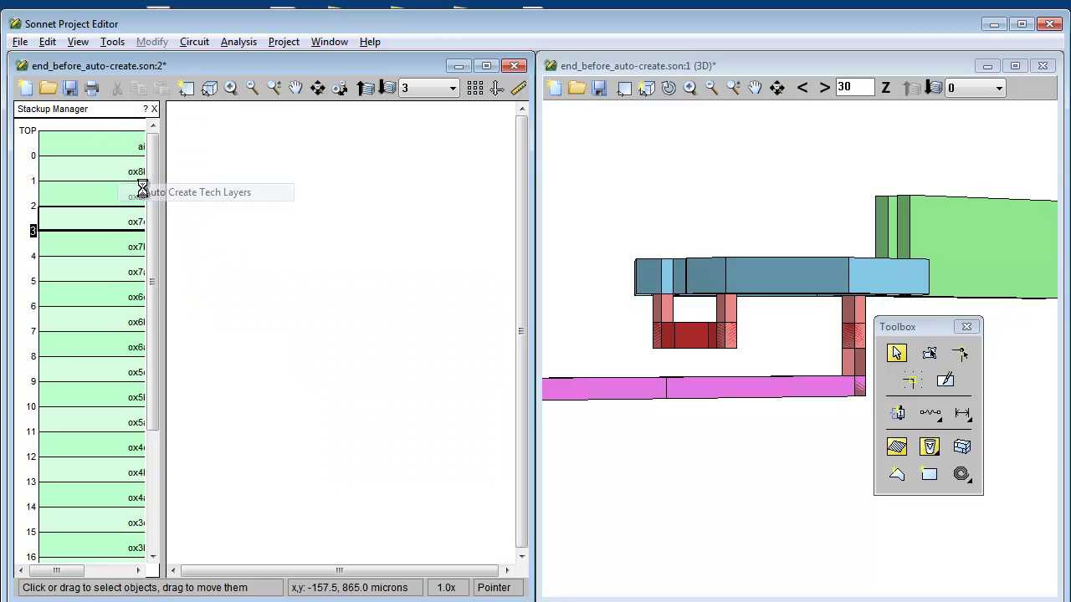